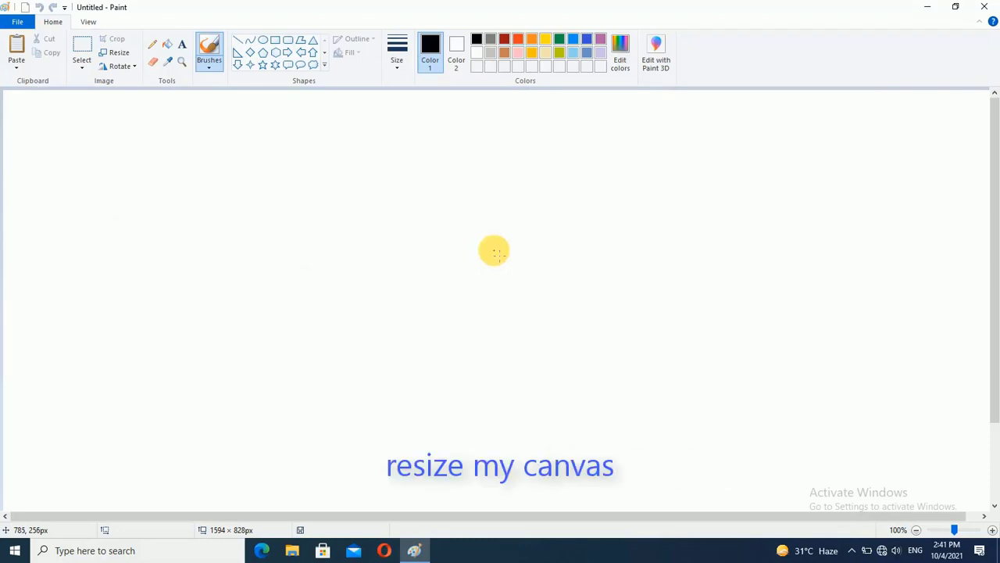
Resize the canvas by pixels to 987 horizontal and 552 vertical, without maintaining the aspect ratio
click(113, 54)
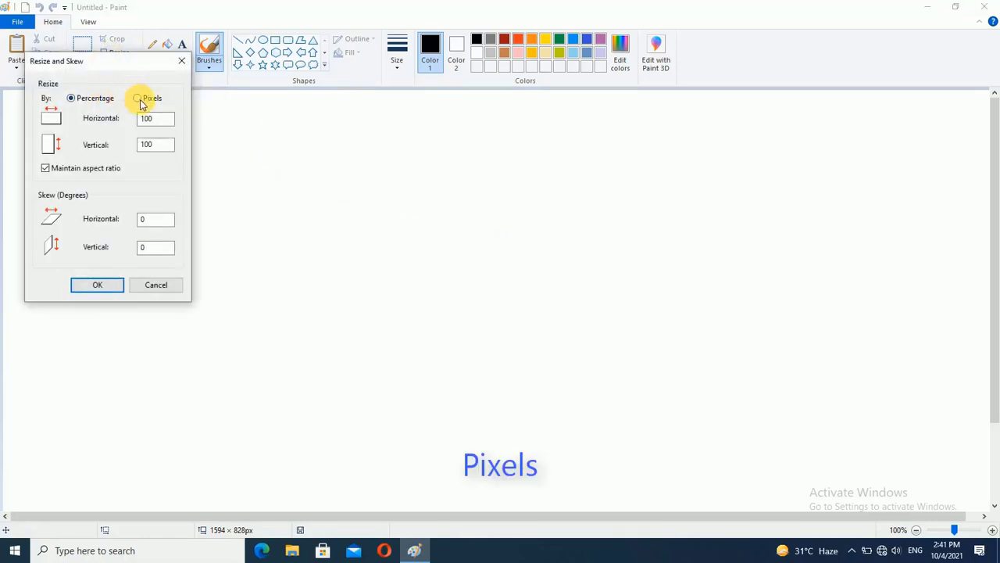
click(44, 169)
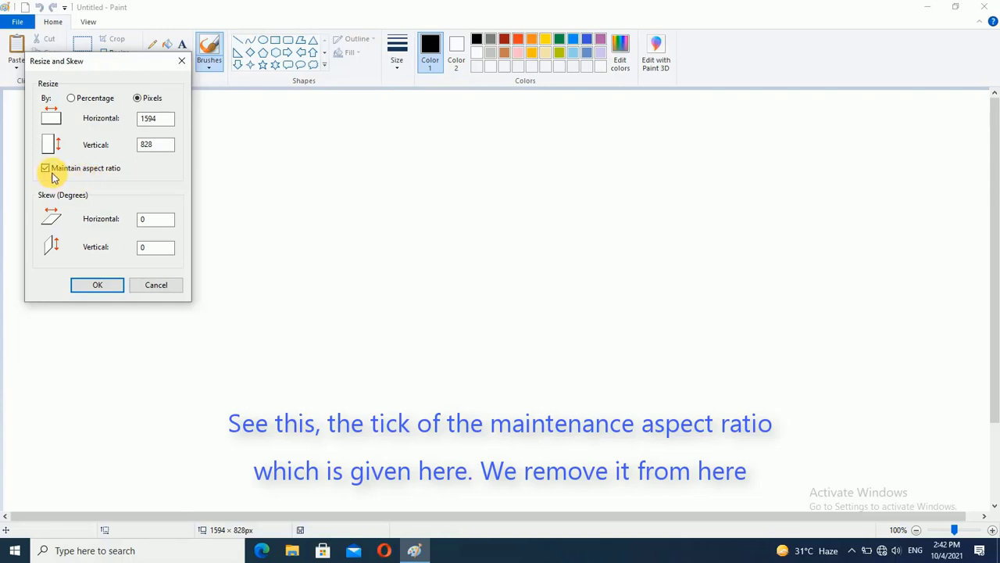
click(45, 169)
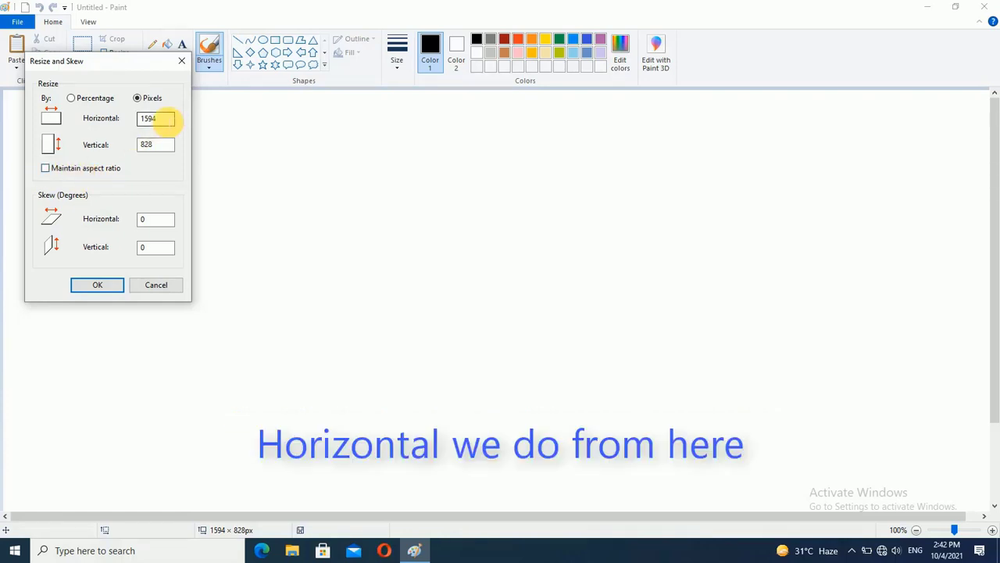
double_click(166, 121)
text(987)
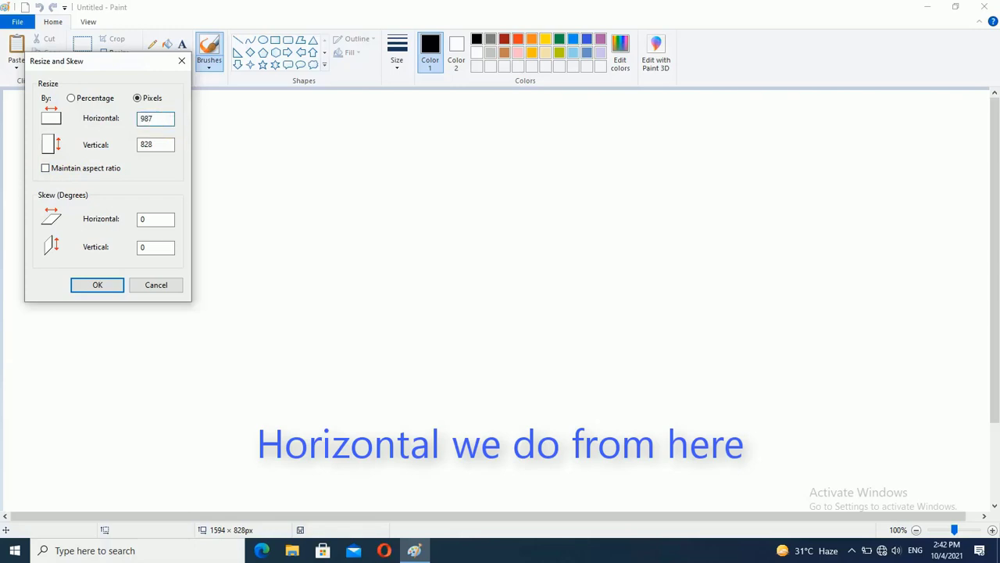
double_click(156, 144)
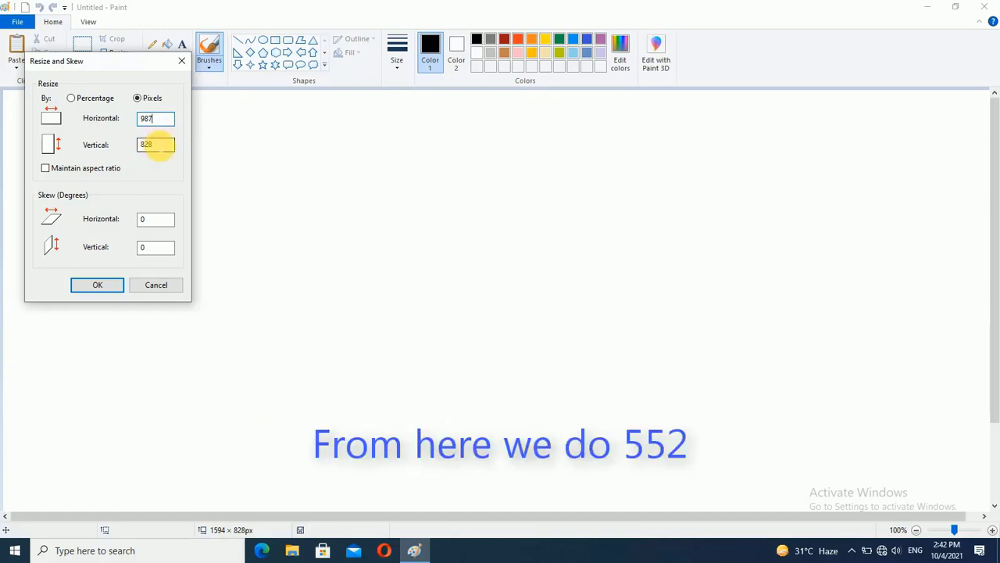
double_click(157, 144)
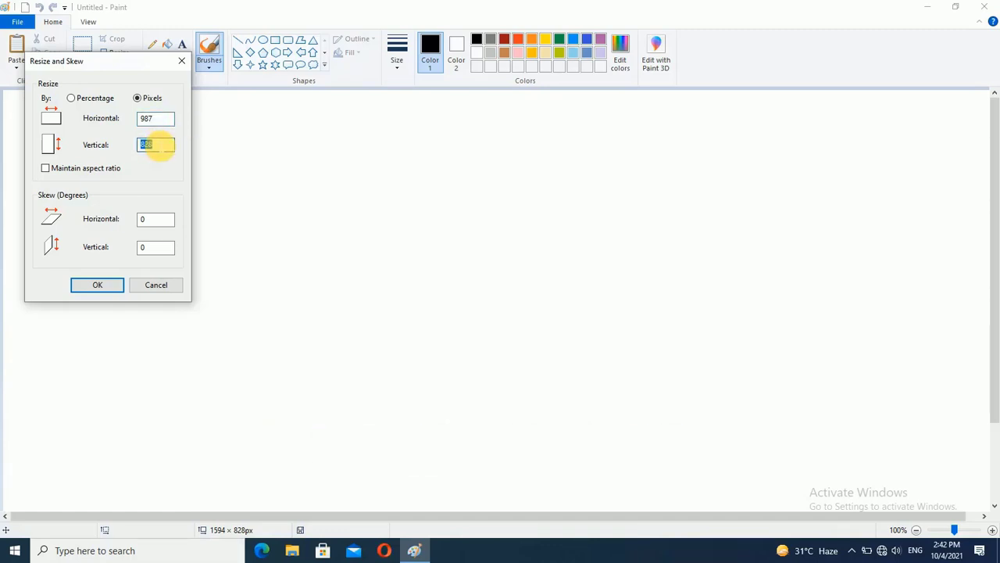
text(552)
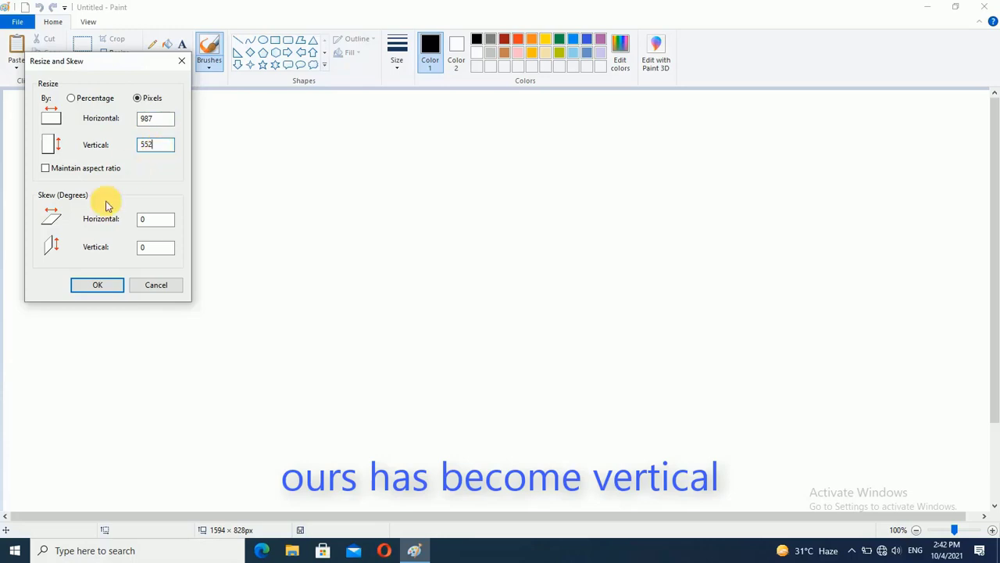
click(97, 284)
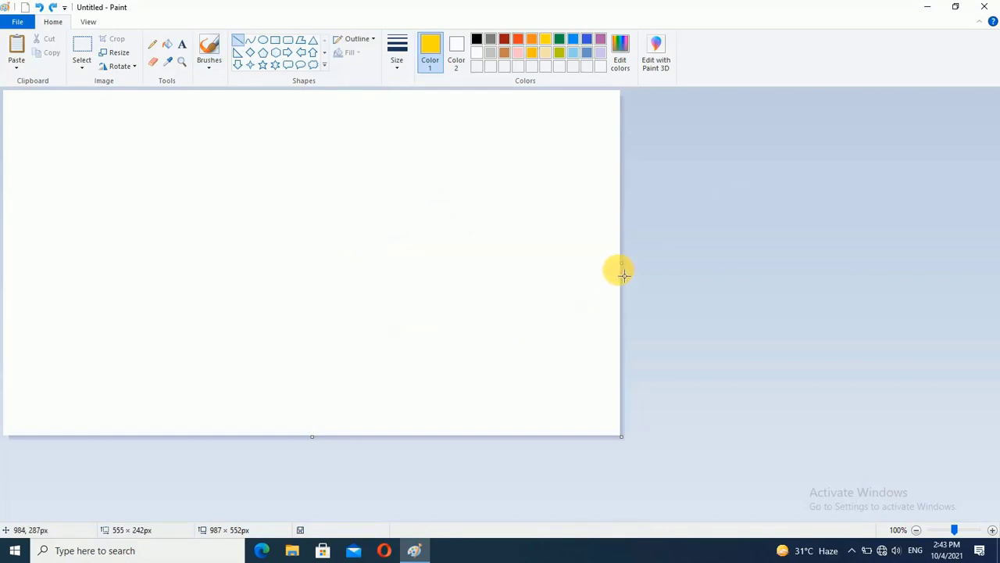
Draw a gold diagonal line spanning about 686 × 282 px from the canvas's right edge to its bottom edge and fill the corner below it gold
drag(623, 270, 204, 447)
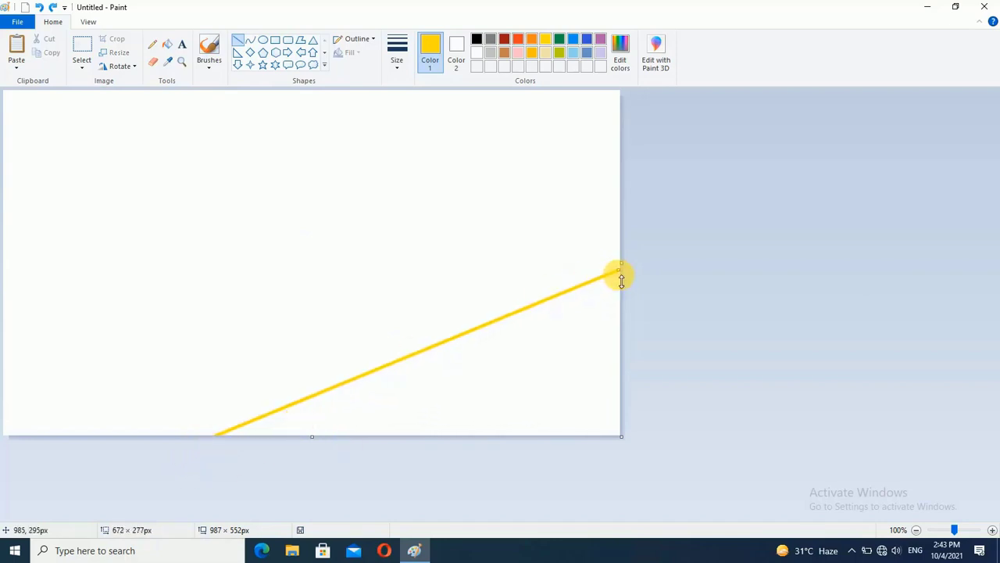
drag(618, 277, 628, 274)
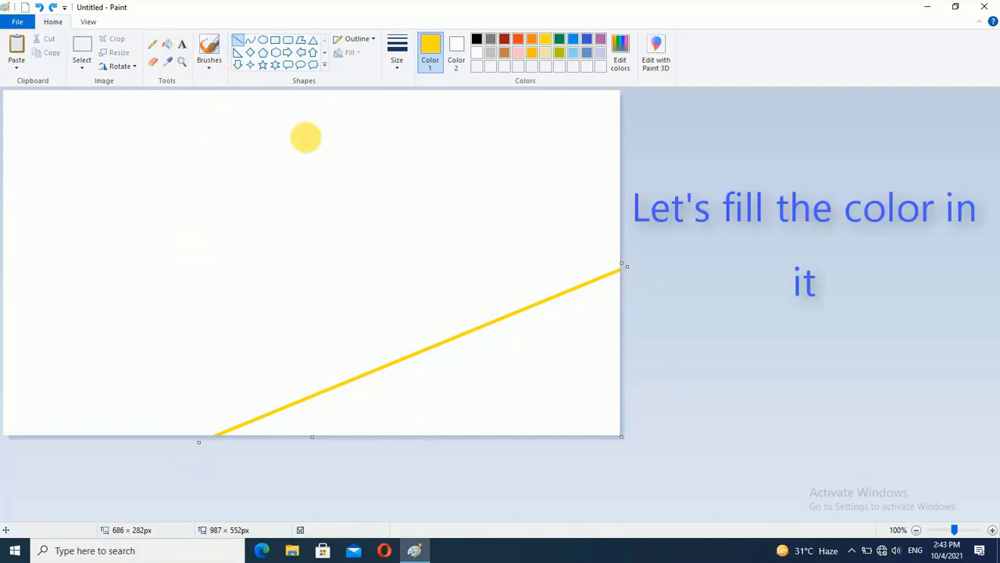
click(167, 44)
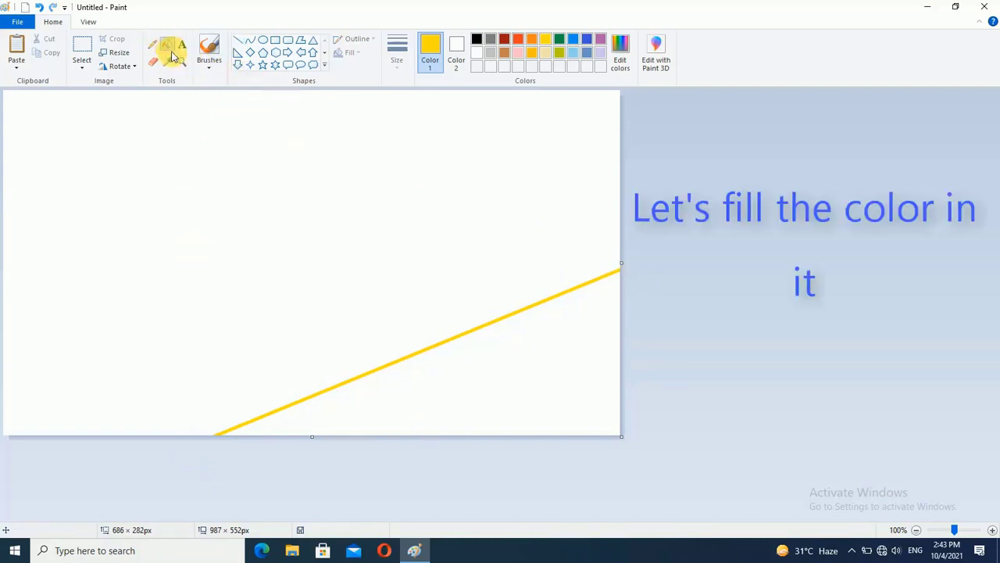
click(563, 358)
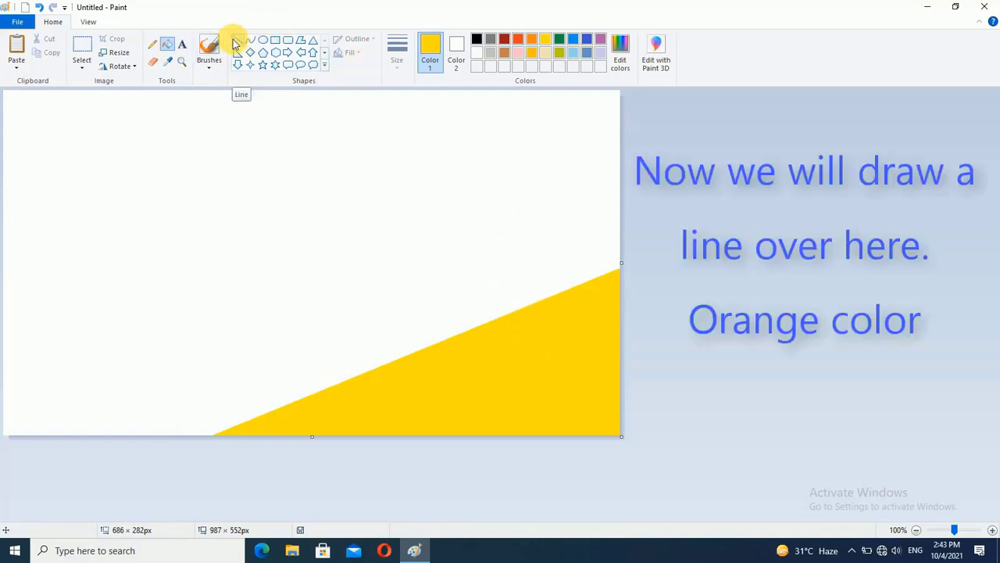
Draw an orange diagonal line spanning about 991 × 420 px from the canvas's right edge above the gold area to the bottom-left corner
click(238, 41)
click(534, 38)
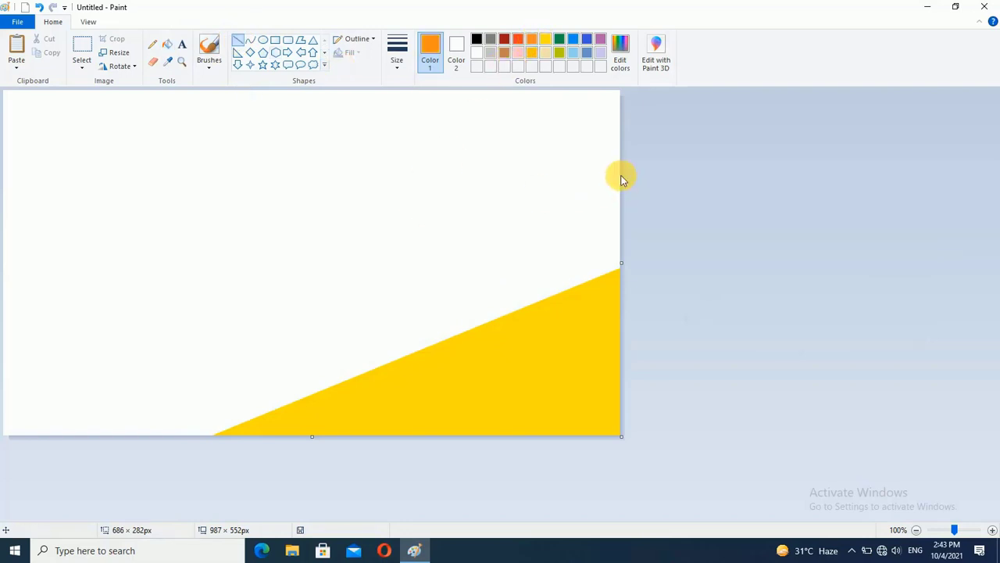
drag(617, 176, 8, 442)
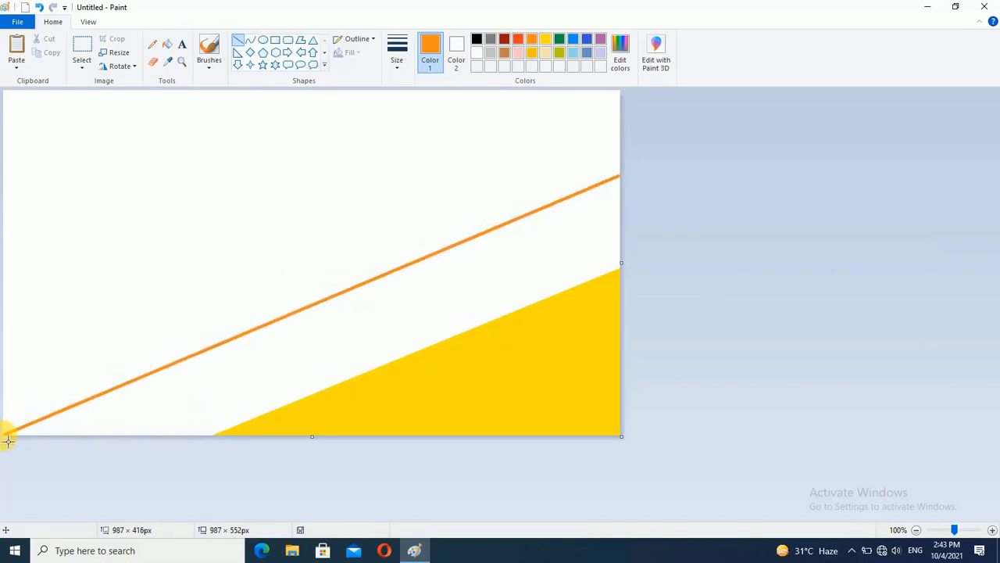
drag(615, 188, 622, 179)
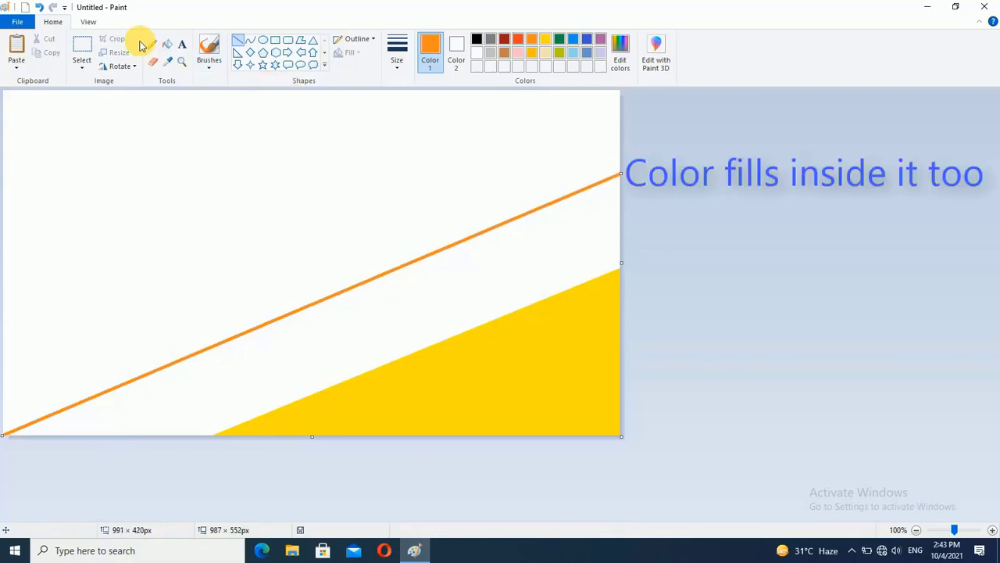
Fill the band between the orange line and the gold area with orange, and the area above the line with black
click(170, 48)
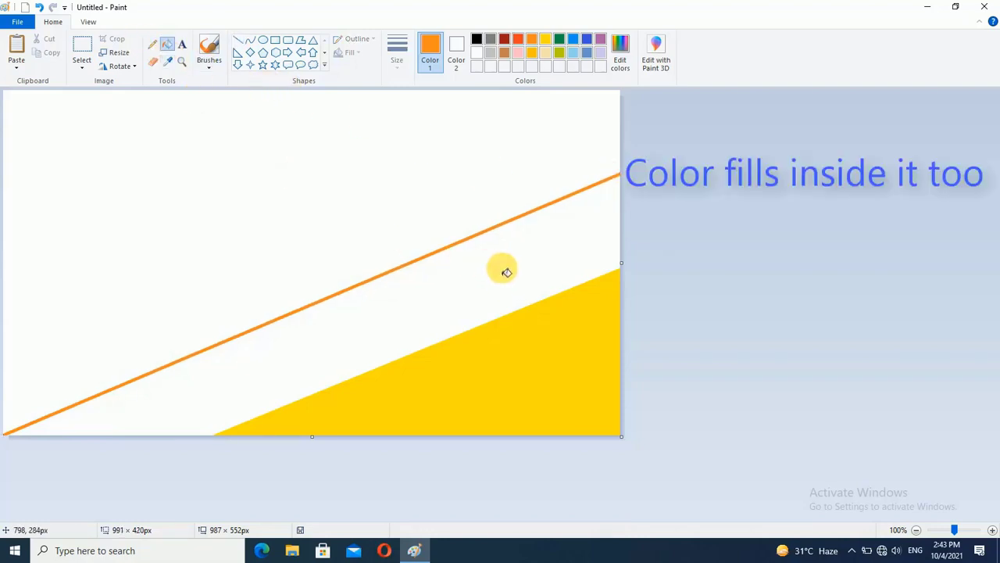
click(506, 272)
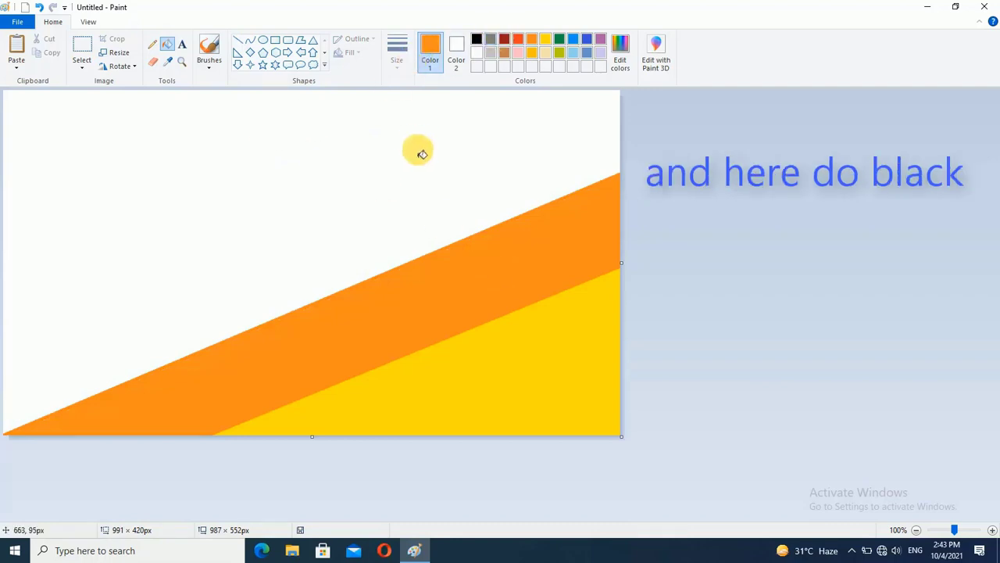
click(476, 39)
click(263, 143)
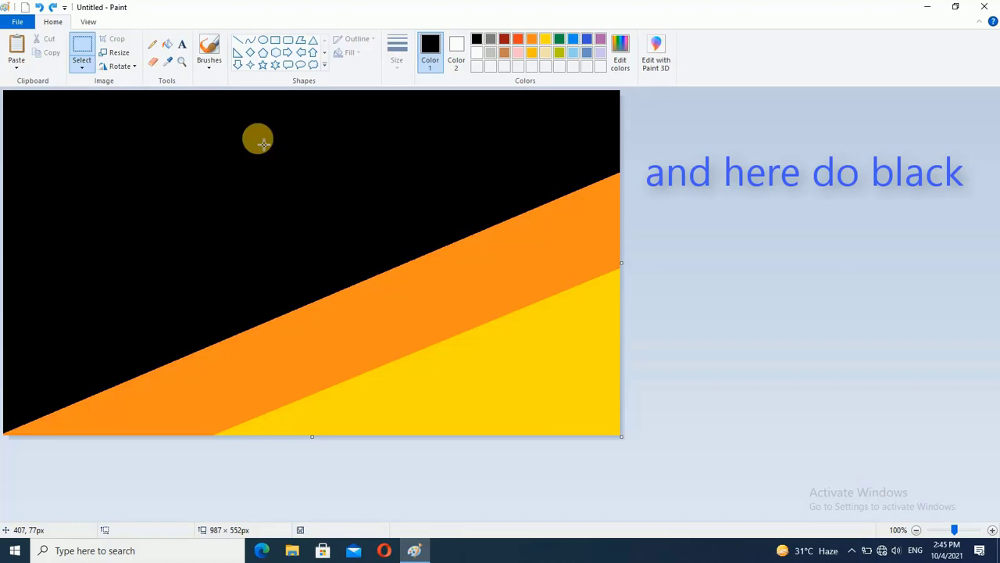
Squeeze the image to a horizontal size of 1 pixel with the aspect ratio unlocked
click(111, 53)
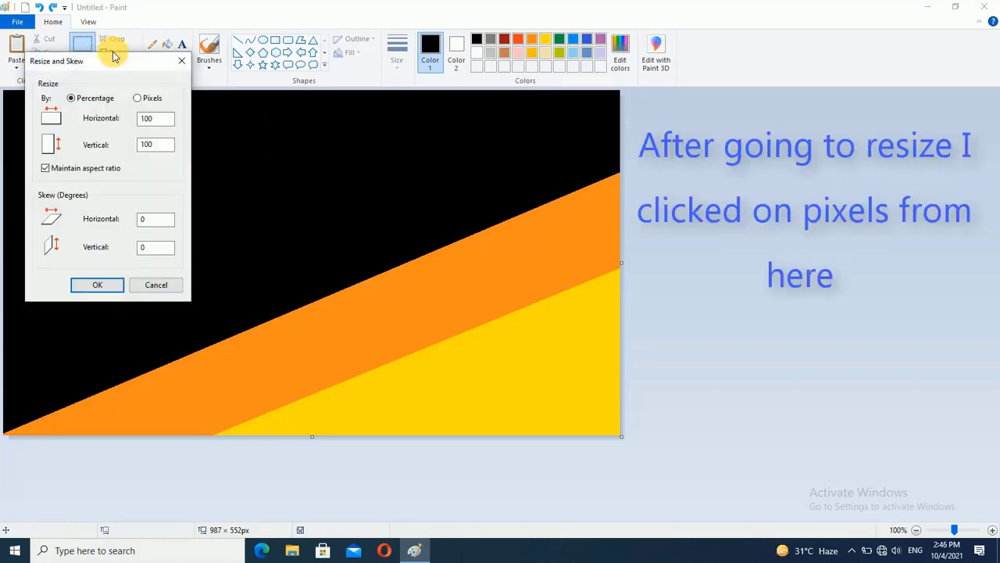
click(138, 98)
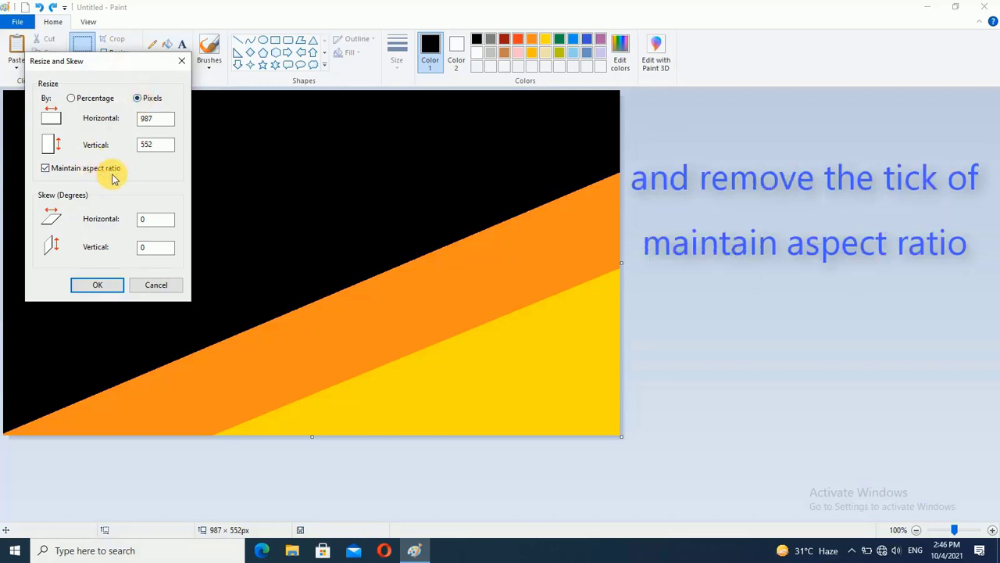
click(47, 169)
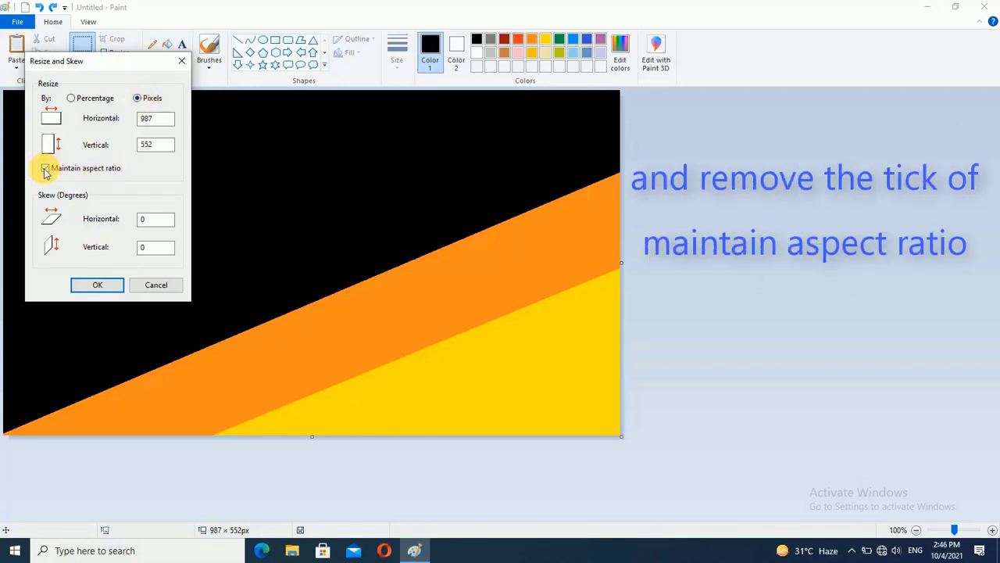
double_click(156, 118)
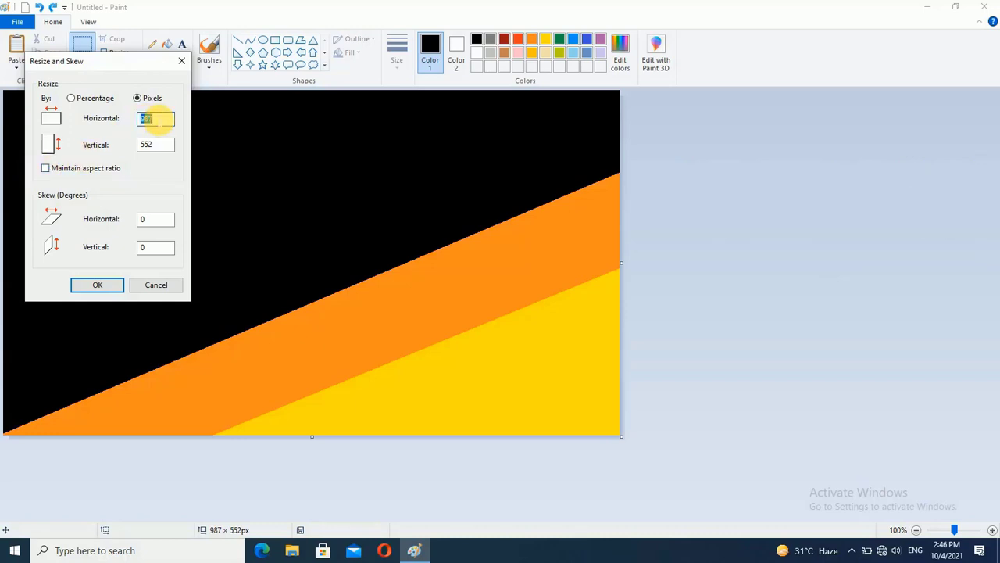
text(1)
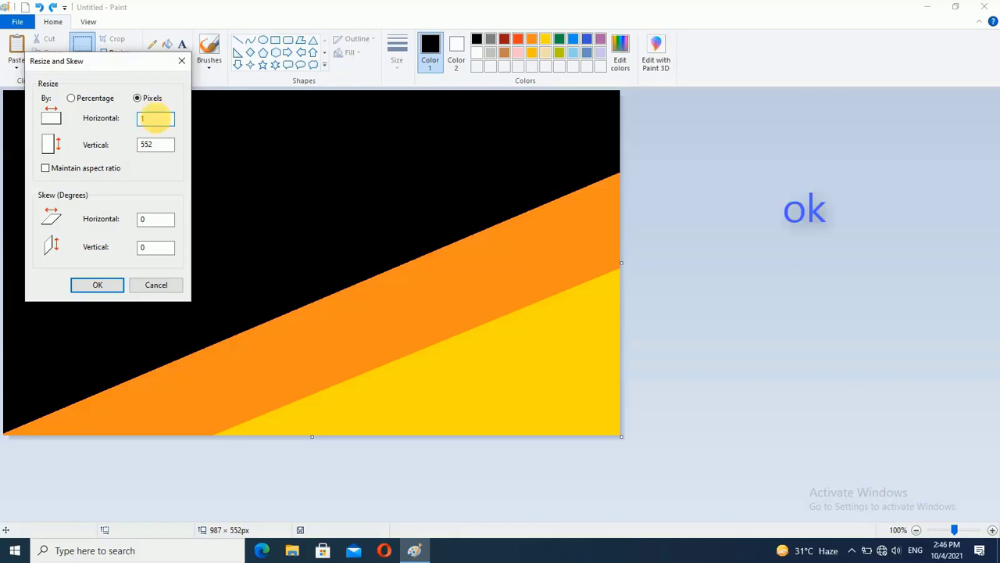
click(114, 287)
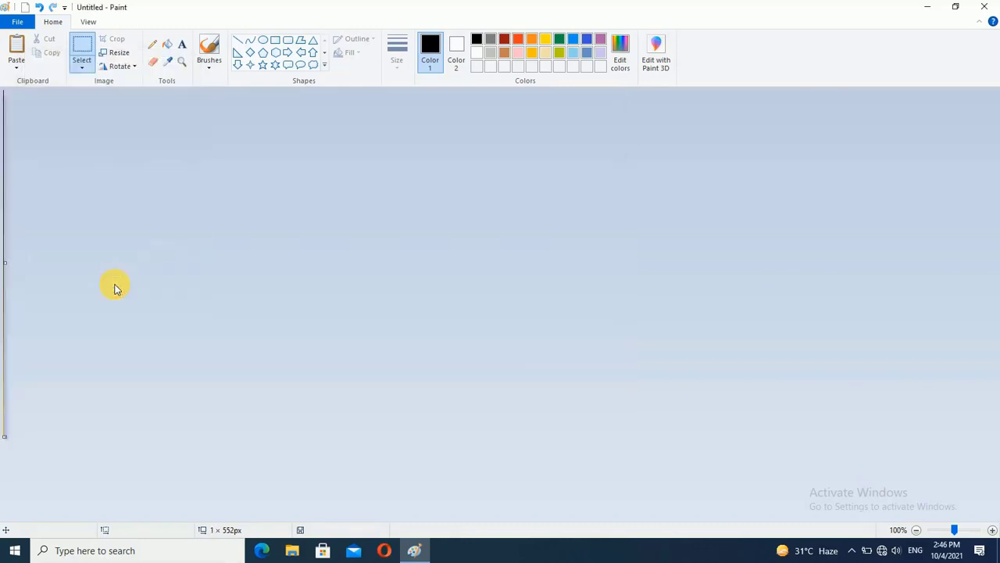
Stretch the image to a horizontal size of 987 pixels with the aspect ratio unlocked
click(129, 54)
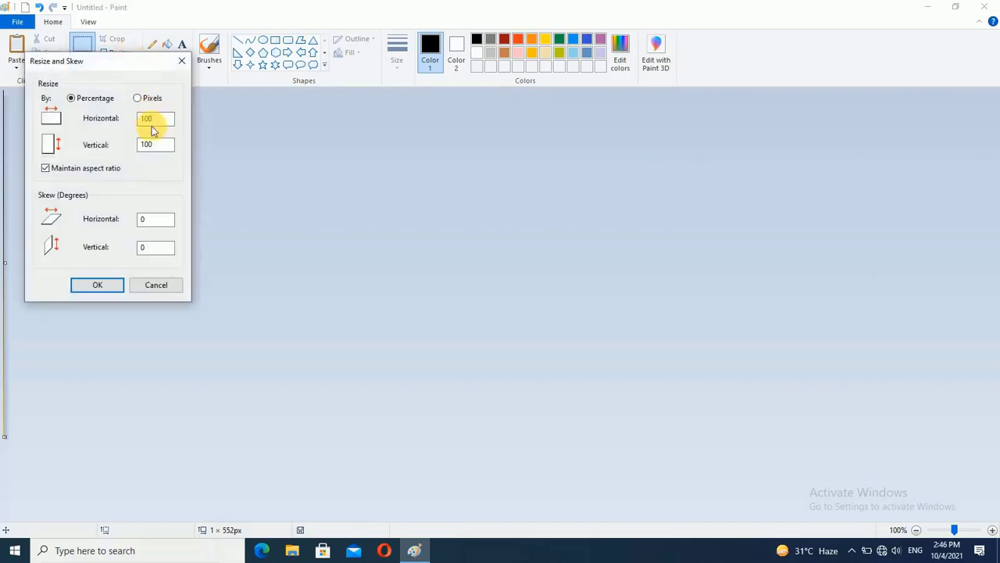
click(136, 98)
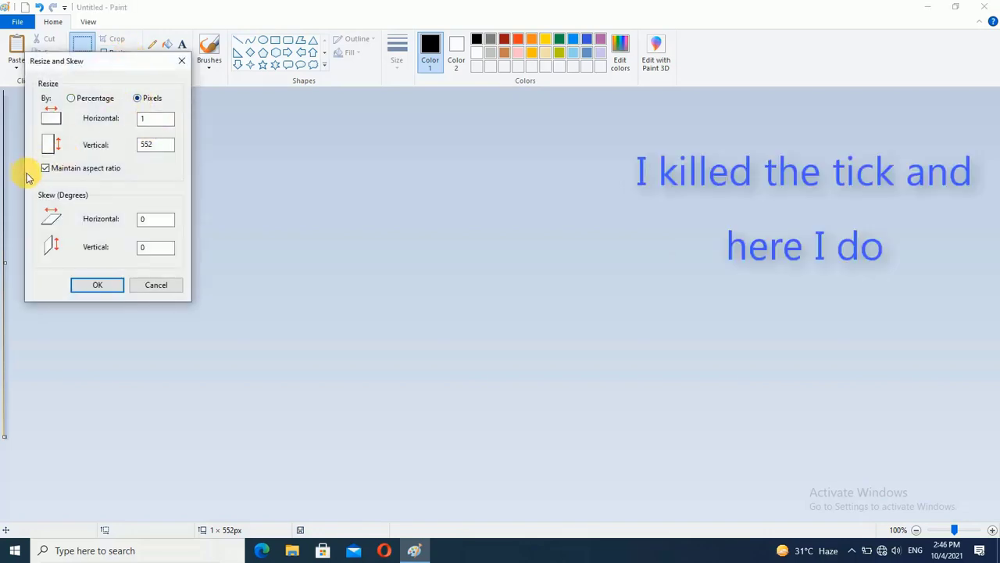
click(47, 169)
double_click(154, 118)
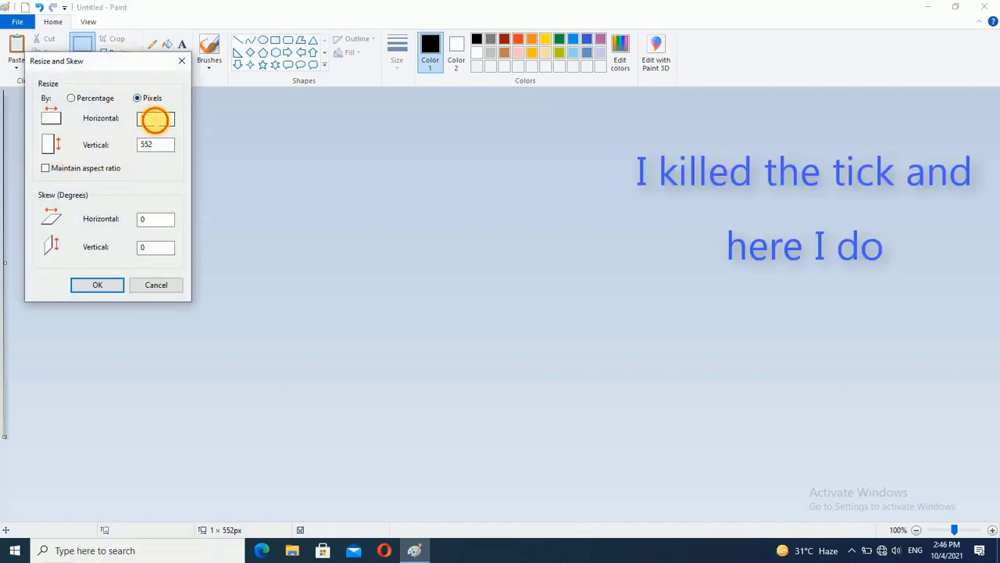
text(987)
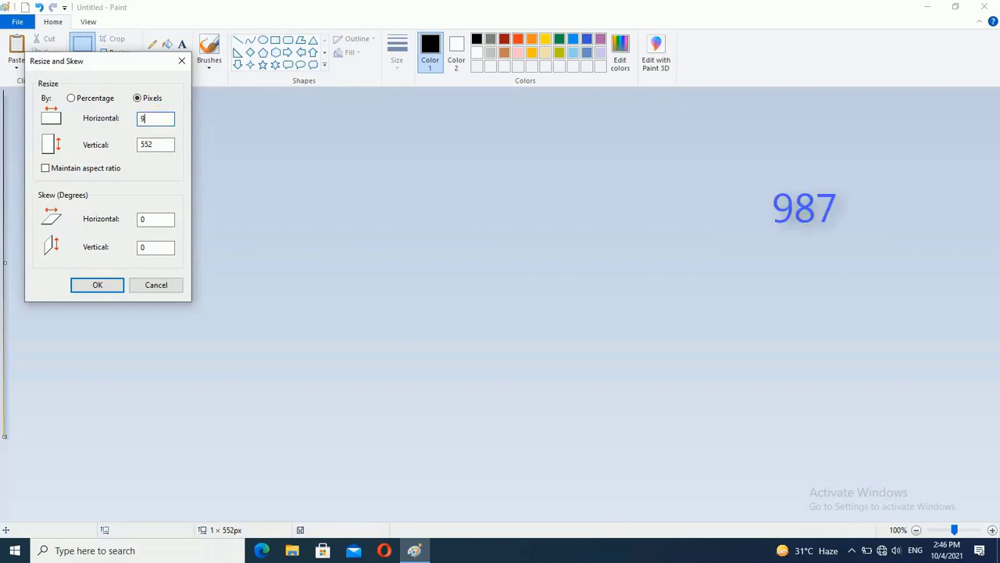
click(97, 284)
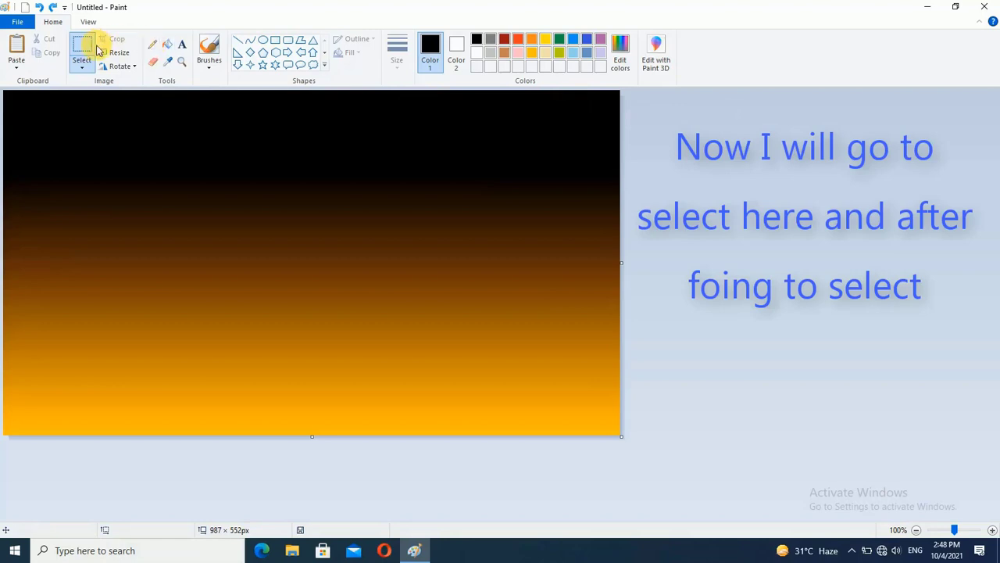
Select the whole gradient image and shrink it vertically from its bottom edge to a height of about 331 px
click(86, 66)
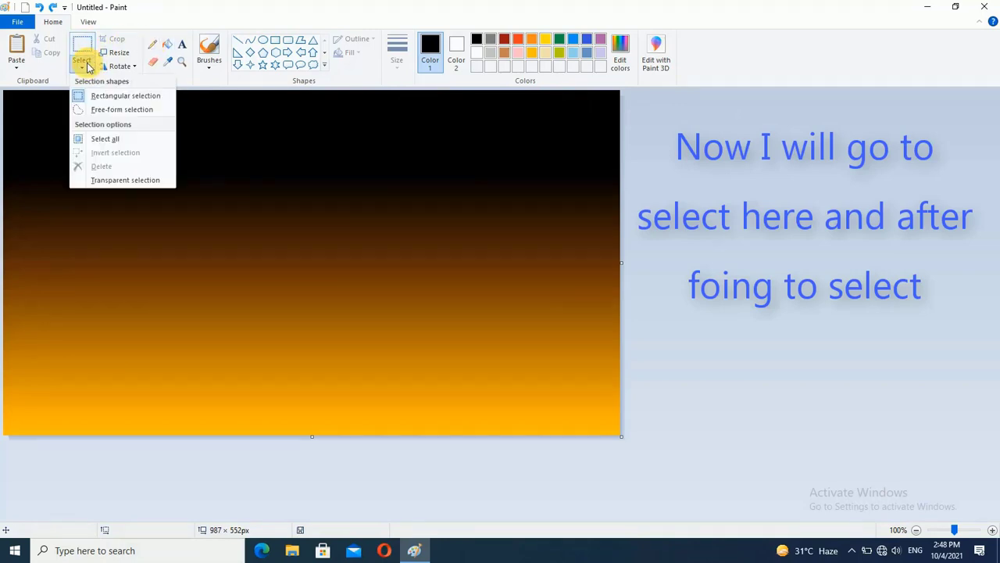
click(122, 140)
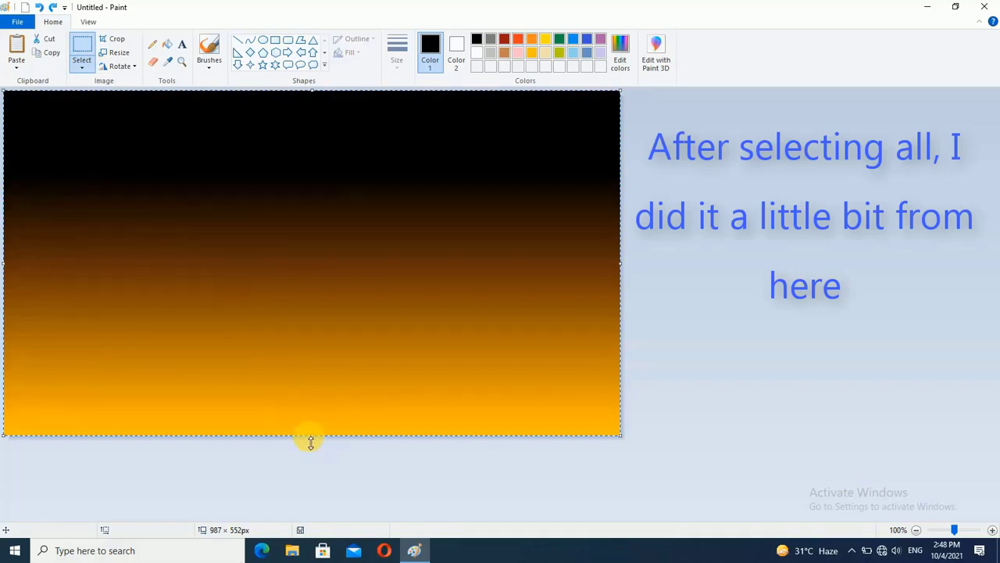
drag(310, 442, 319, 303)
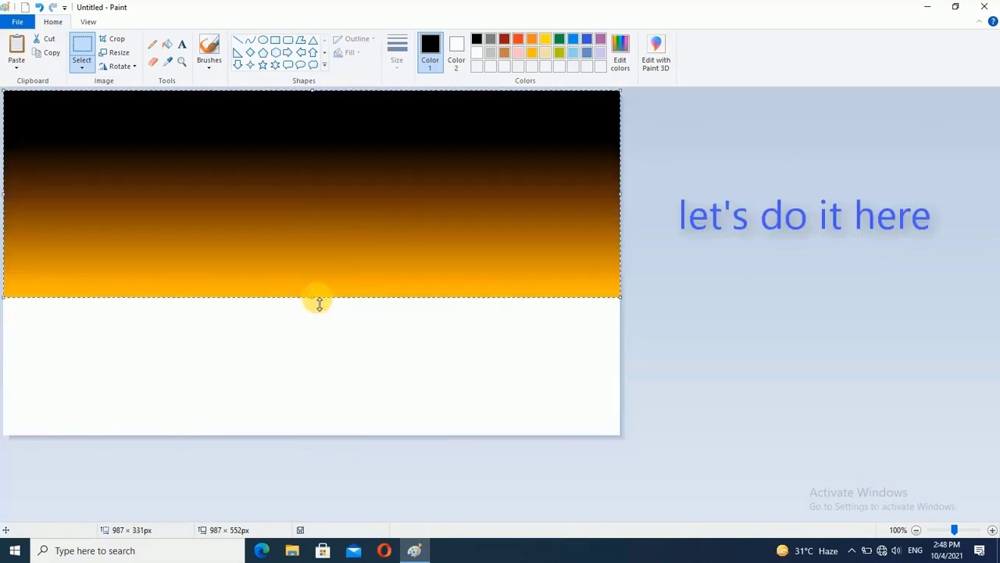
Copy the shrunken gradient selection and paste a duplicate of it onto the canvas
right_click(298, 264)
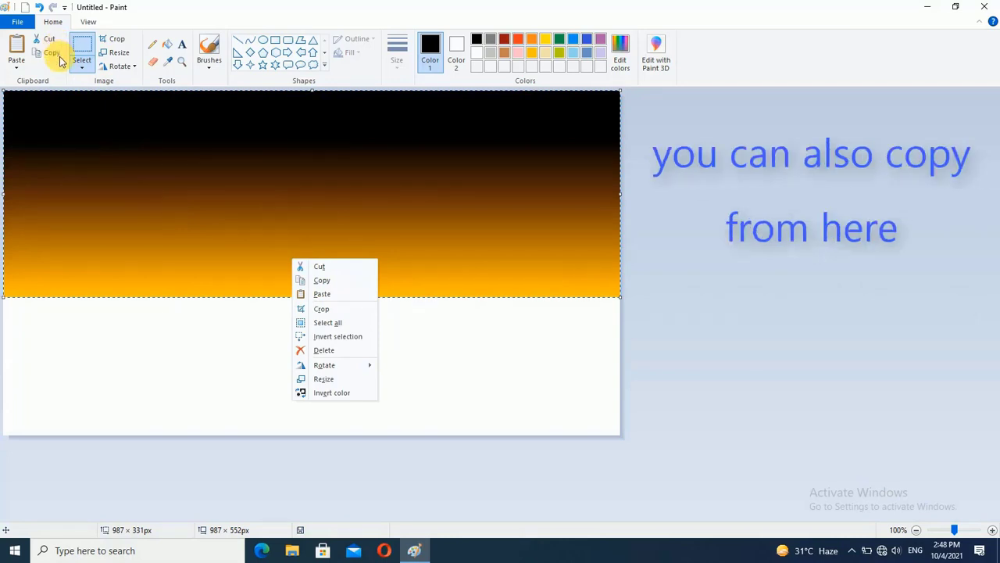
click(337, 282)
right_click(313, 266)
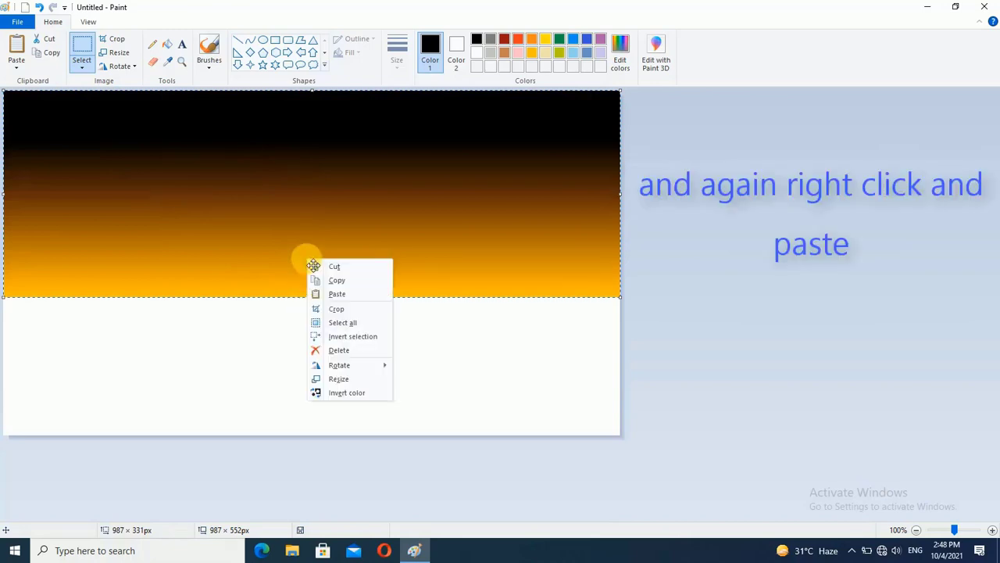
click(339, 296)
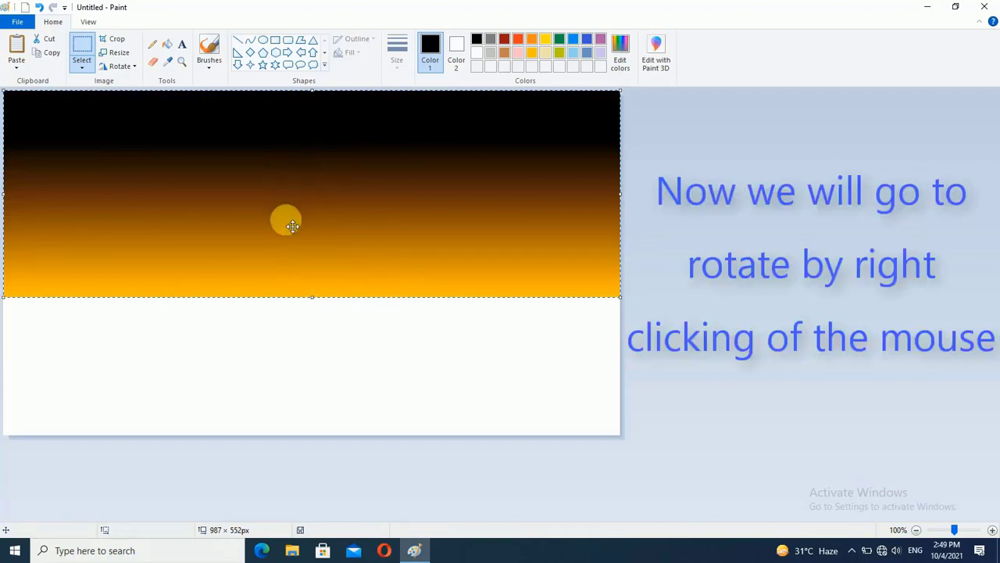
Flip the pasted gradient duplicate vertically so its gold edge faces up
right_click(293, 226)
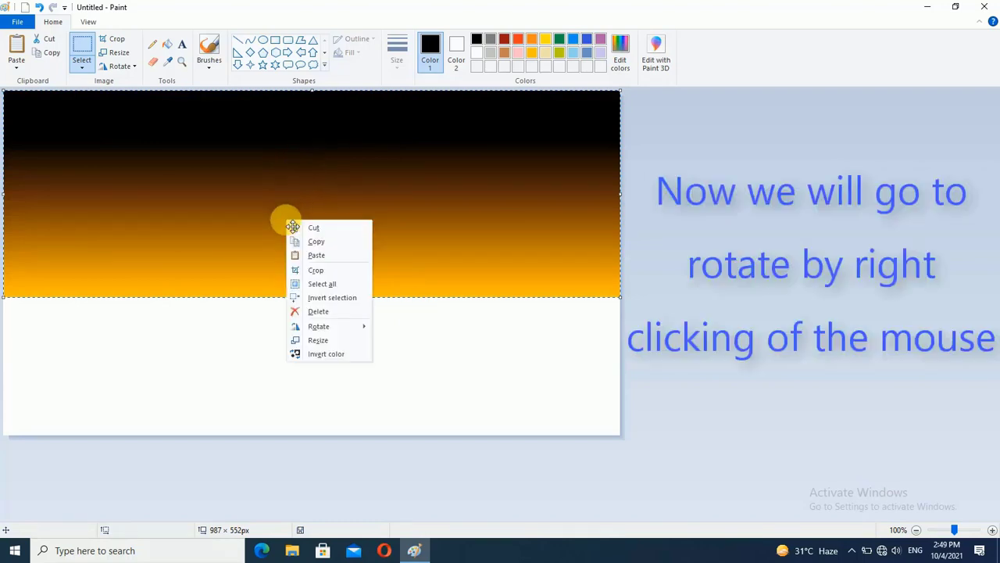
mouse_move(347, 327)
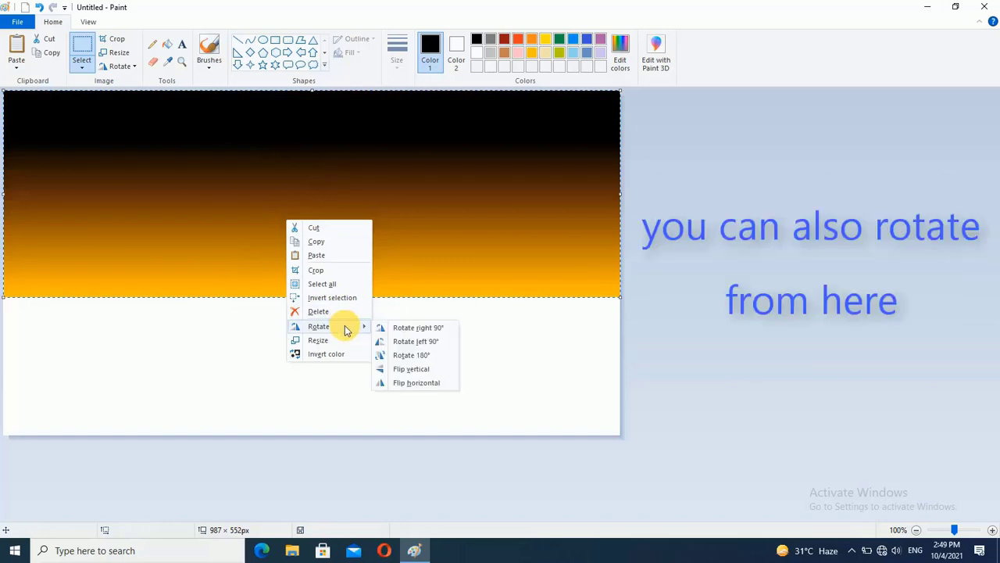
click(128, 67)
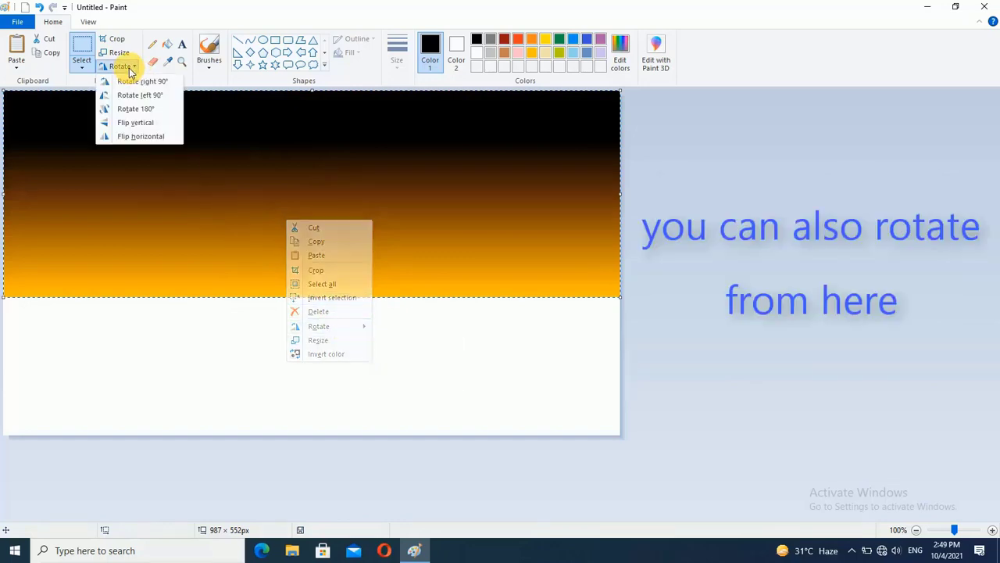
click(137, 123)
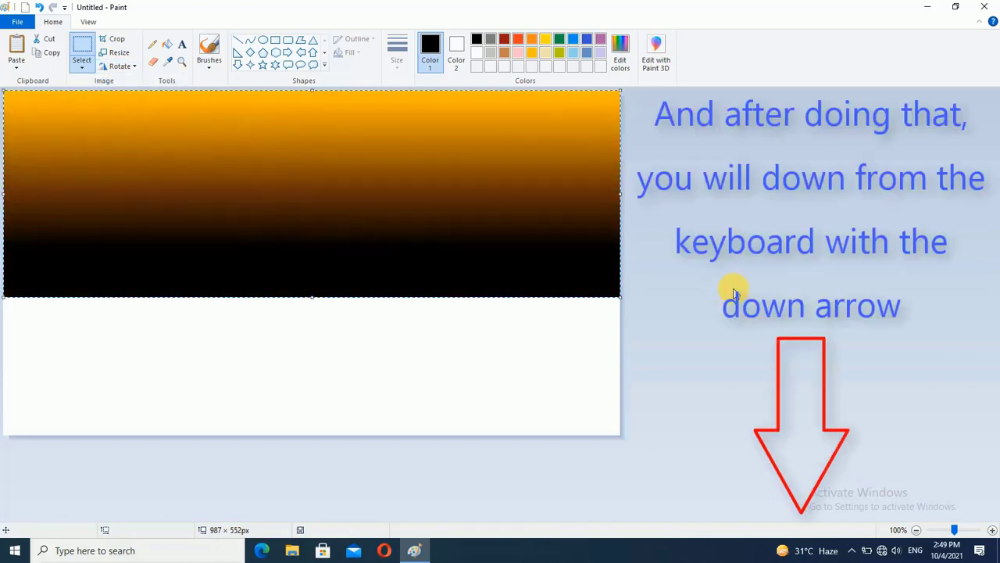
Move the flipped gradient down to the canvas's bottom edge and shrink it from its upper edge to about 218 px high
key(Down)
key(Down)
key(Down)
key(Down)
key(Down)
key(Down)
key(Down)
key(Down)
key(Down)
key(Down)
key(Down)
key(Down)
key(Down)
key(Down)
key(Down)
key(Down)
key(Down)
key(Down)
key(Down)
key(Down)
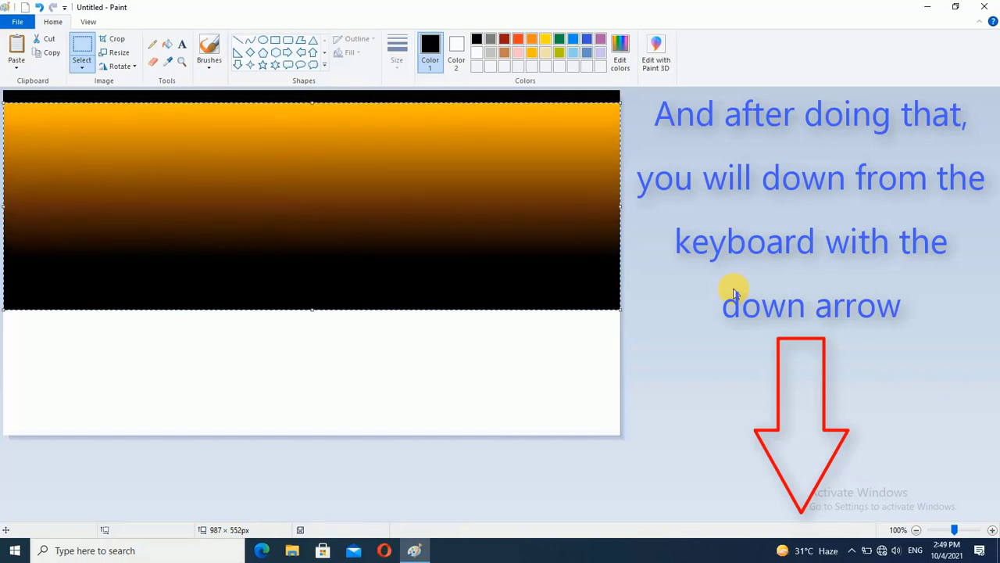
key(Down)
key(Down)
key(Down)
key(Down)
key(Down)
key(Down)
key(Down)
key(Down)
key(Down)
key(Down)
key(Down)
key(Down)
key(Down)
key(Down)
key(Down)
key(Down)
key(Down)
key(Down)
key(Down)
key(Down)
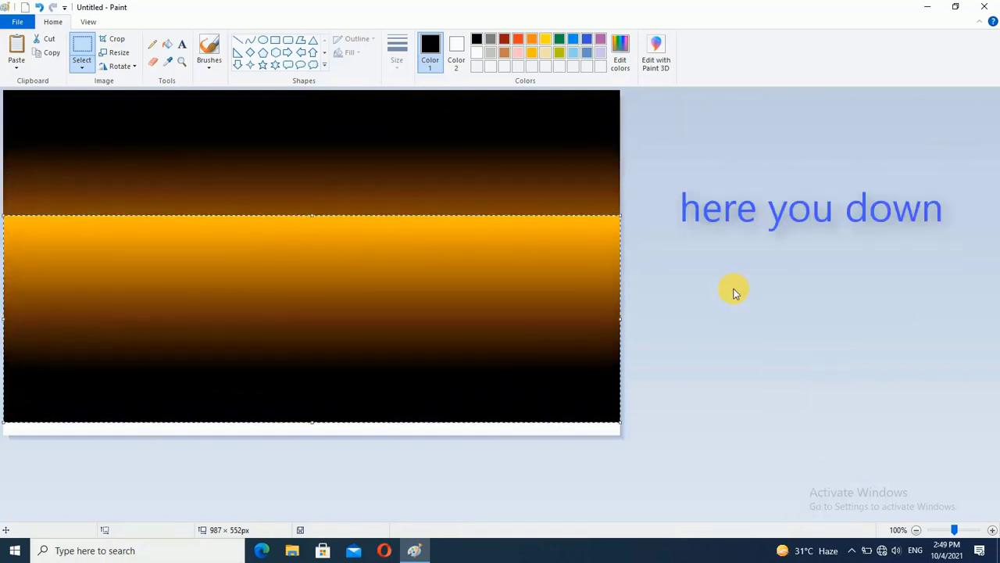
key(Down)
key(Down)
key(Down)
key(Down)
key(Down)
key(Down)
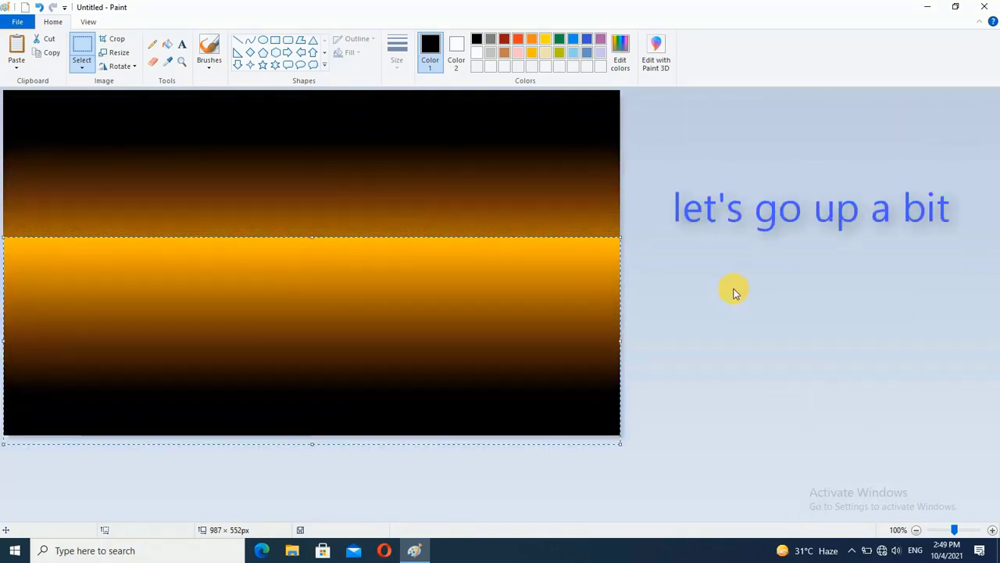
key(Up)
key(Up)
key(Up)
key(Up)
key(Up)
key(Up)
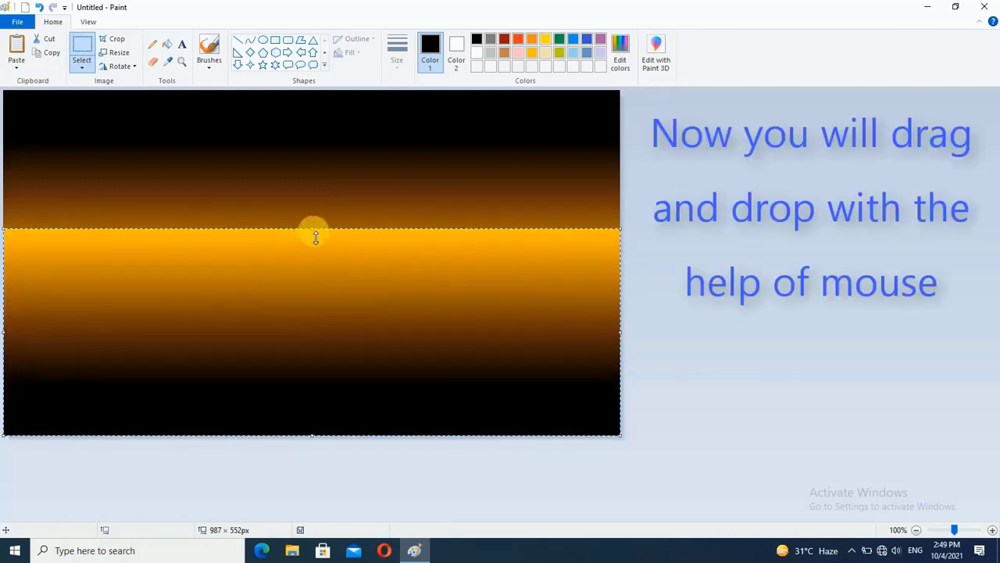
drag(315, 238, 317, 302)
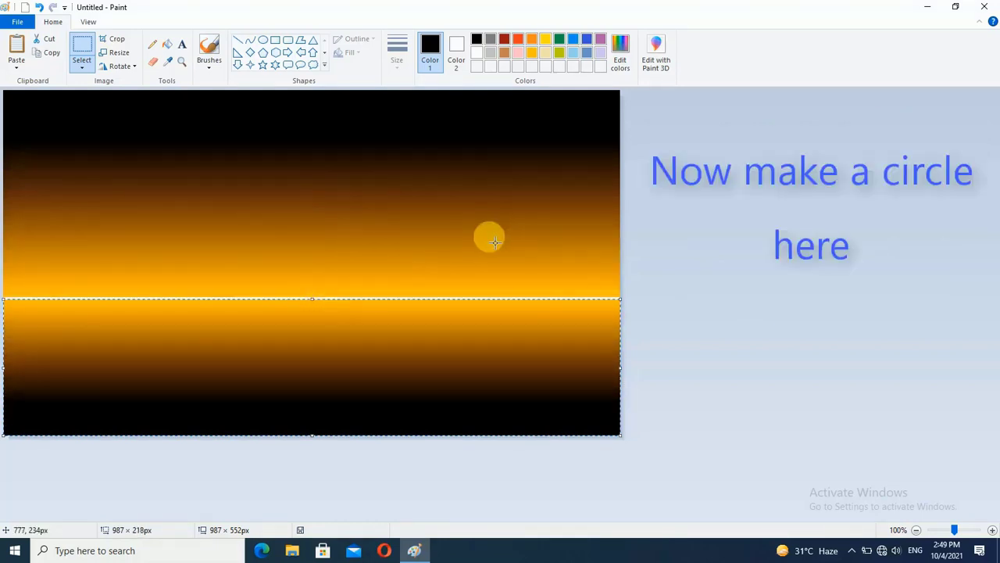
Draw a white circle with no outline and a solid color fill in the dark upper middle of the sky
click(264, 41)
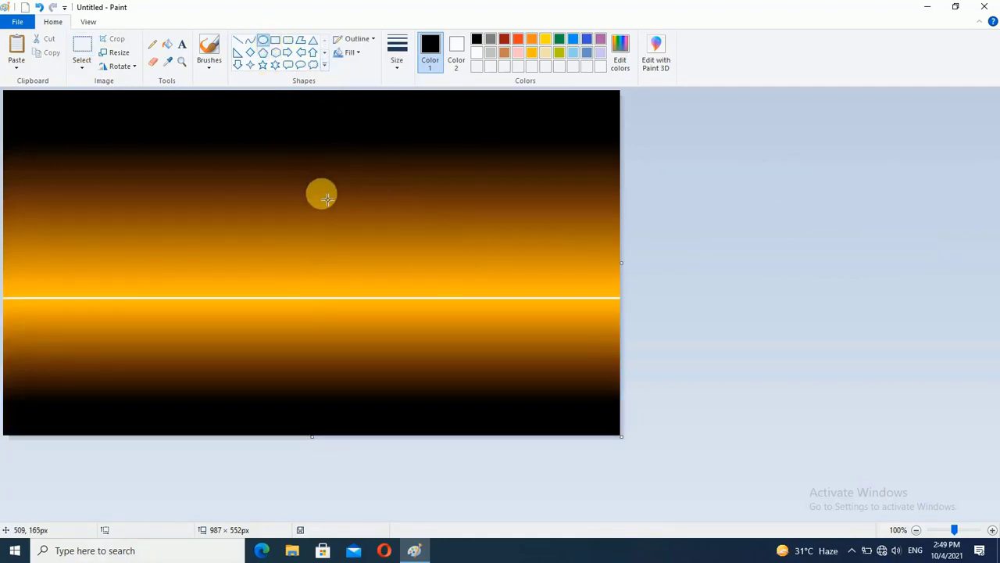
click(370, 41)
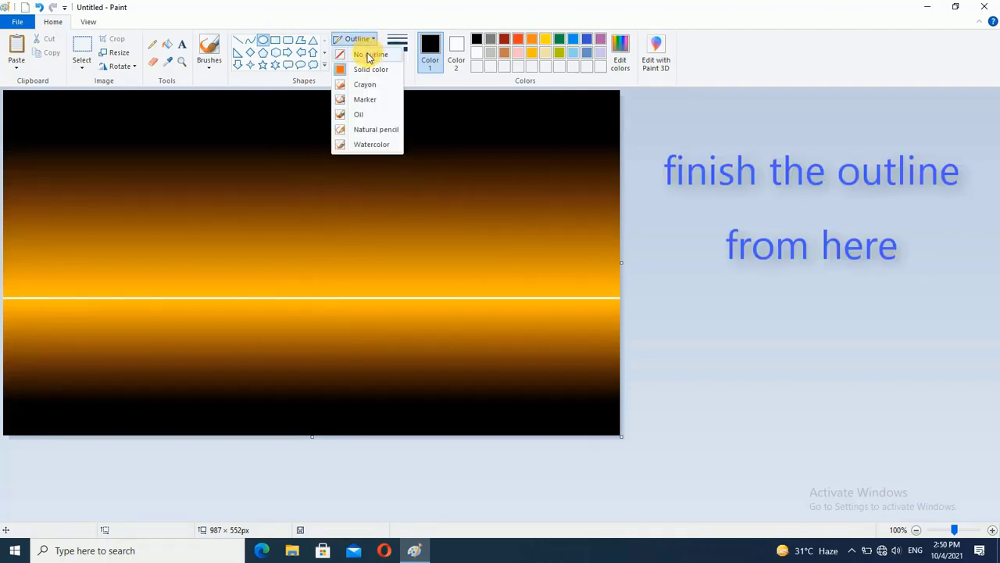
click(371, 55)
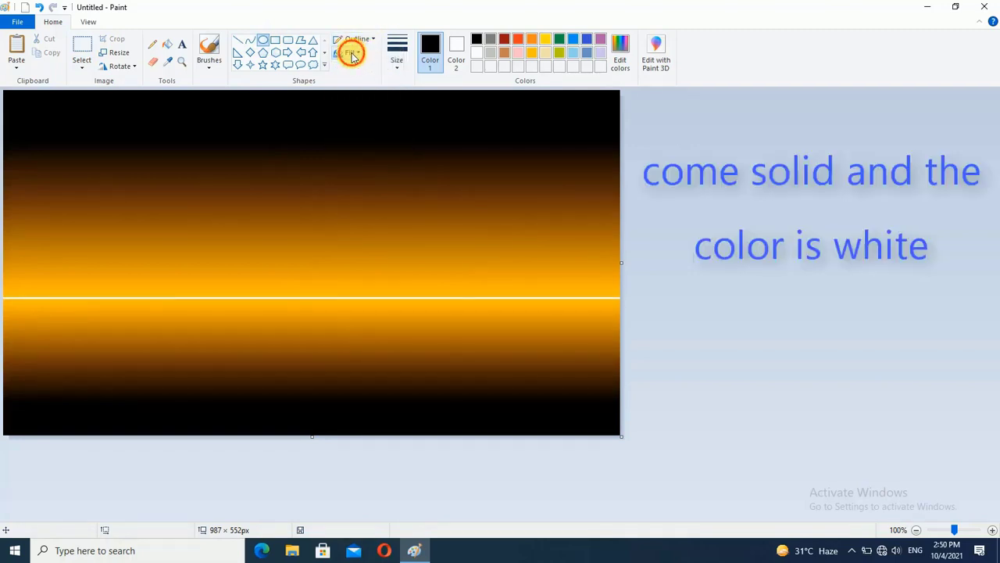
click(350, 53)
click(361, 83)
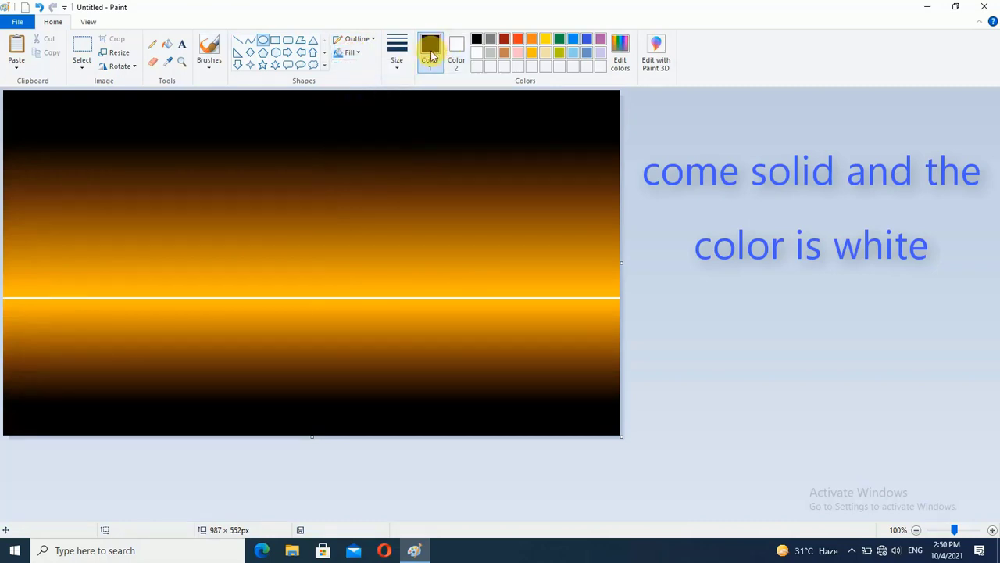
click(477, 54)
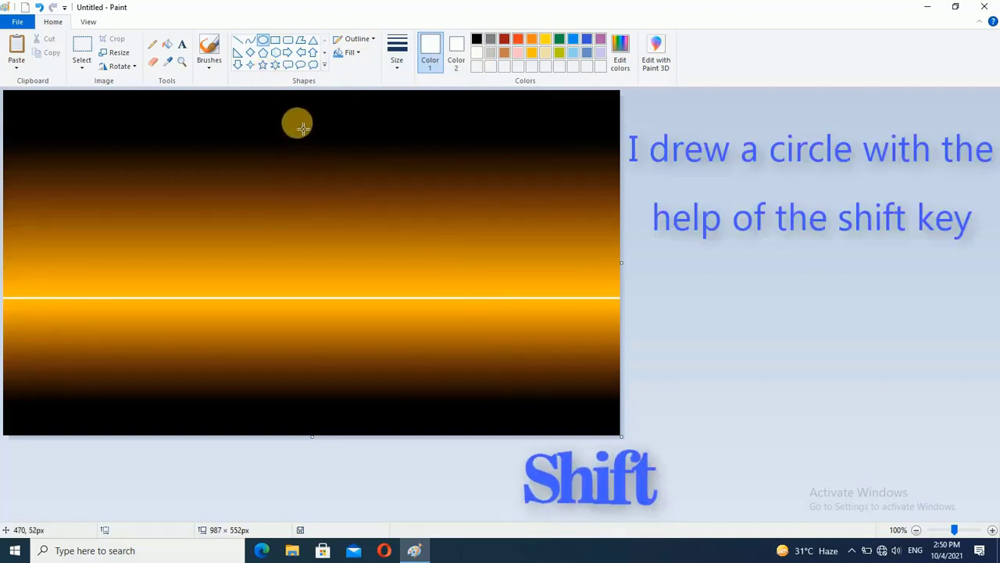
drag(302, 122, 457, 218)
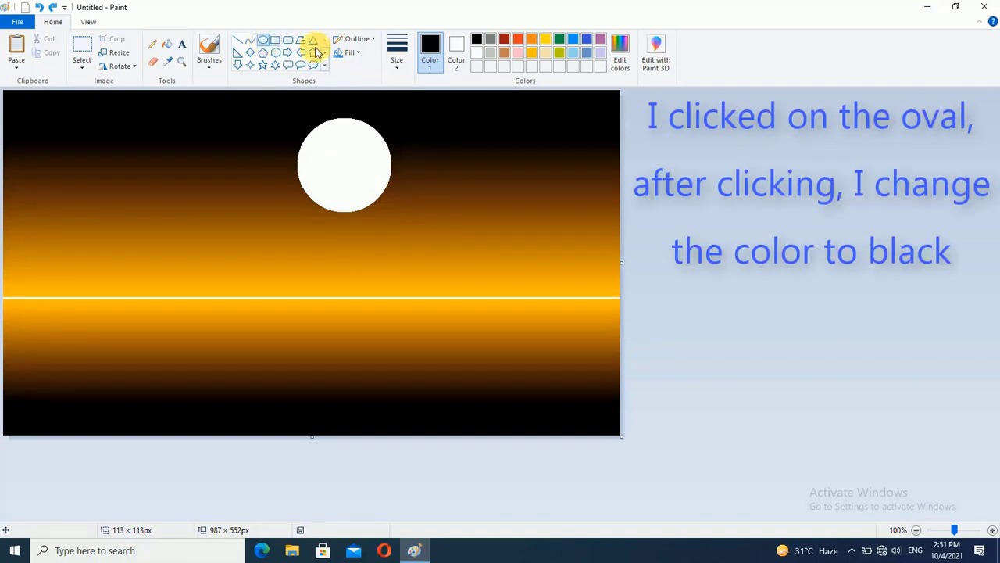
Draw a solid black circle about 183 px wide without outline and shift it over the white circle's upper right, leaving a crescent
click(457, 51)
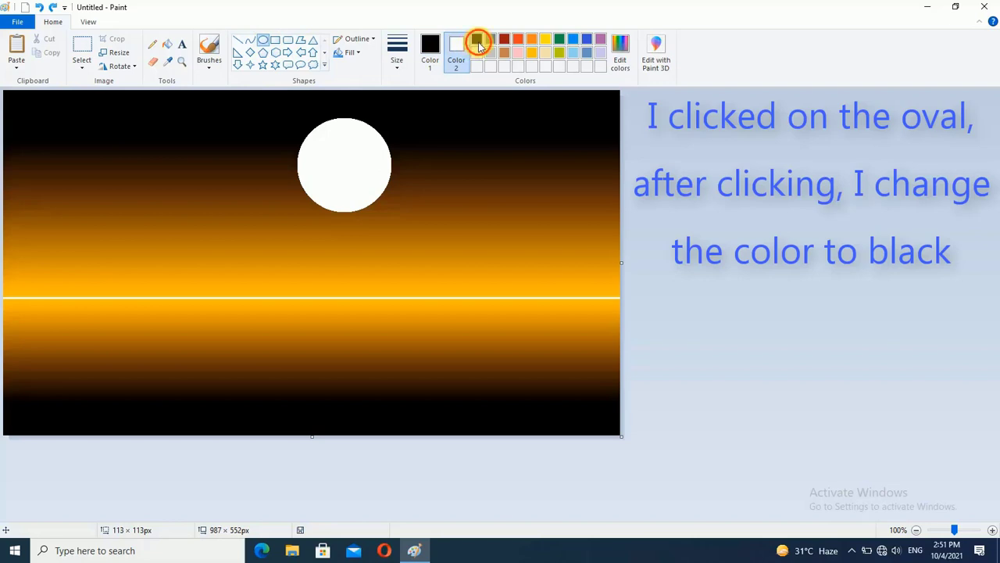
click(478, 43)
click(373, 41)
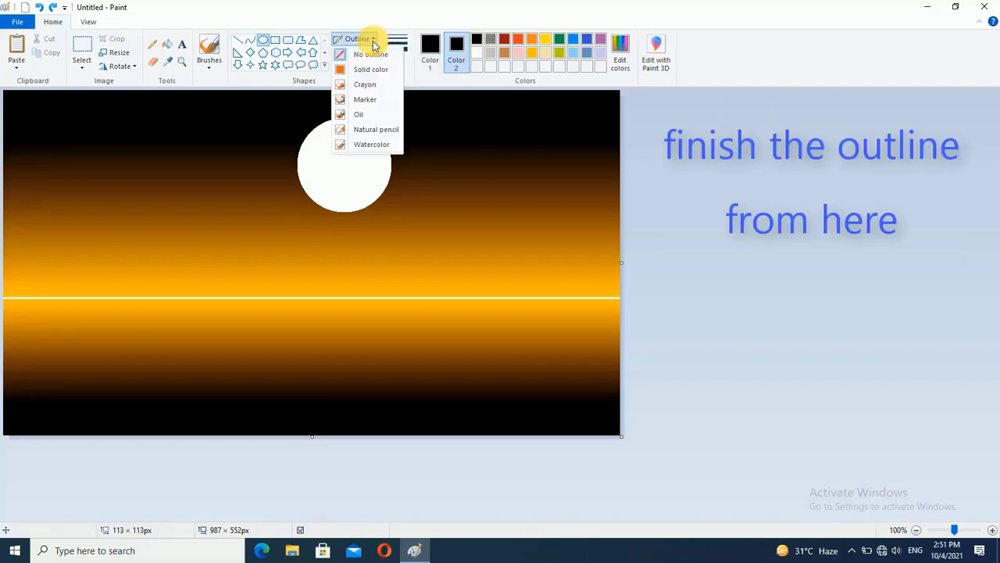
click(367, 57)
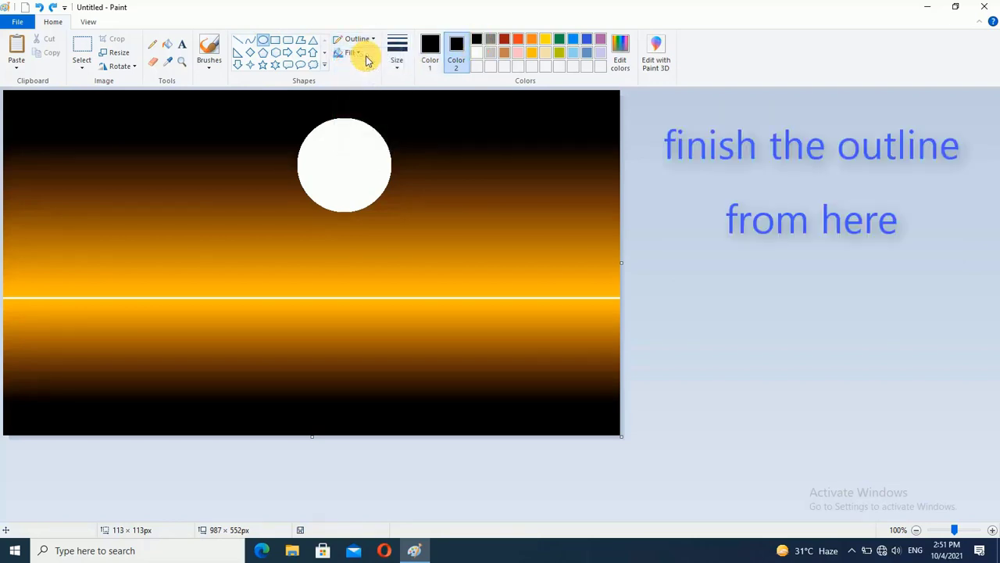
click(347, 53)
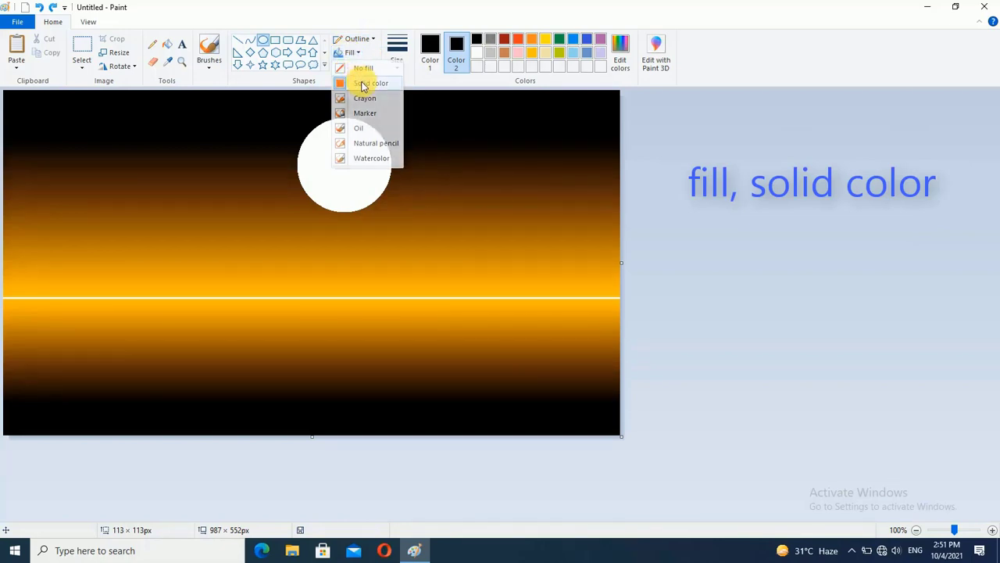
click(364, 84)
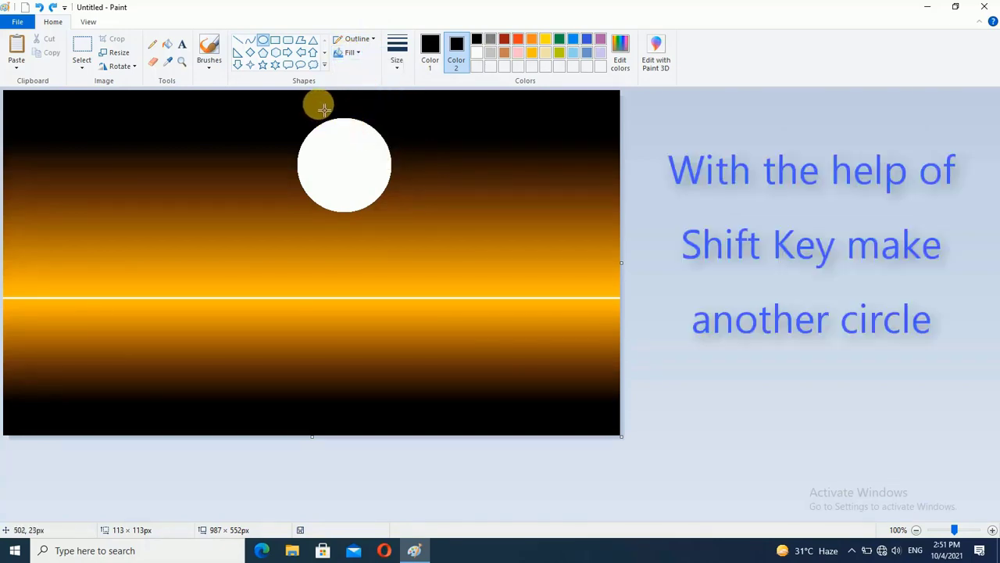
drag(323, 105, 472, 221)
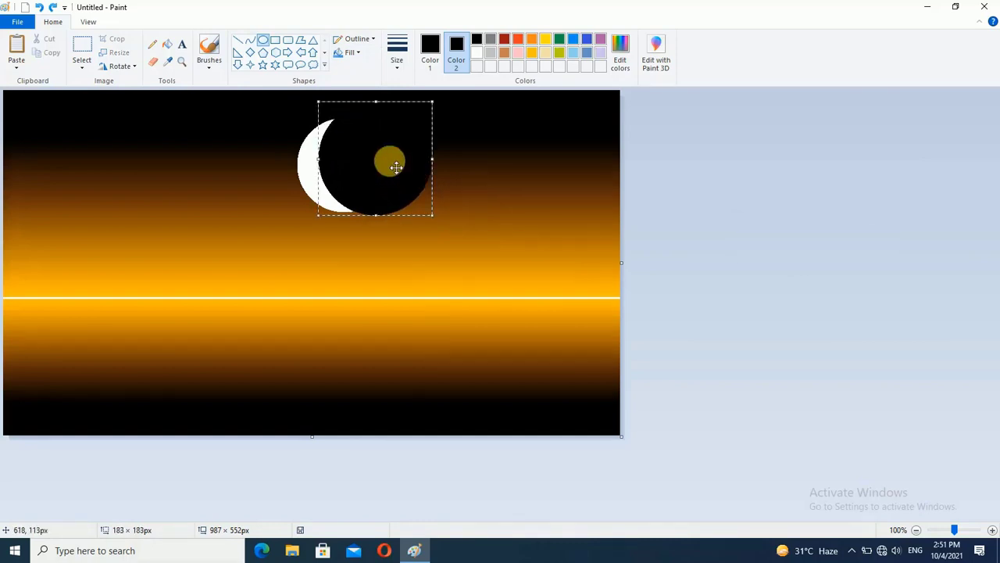
drag(395, 164, 373, 148)
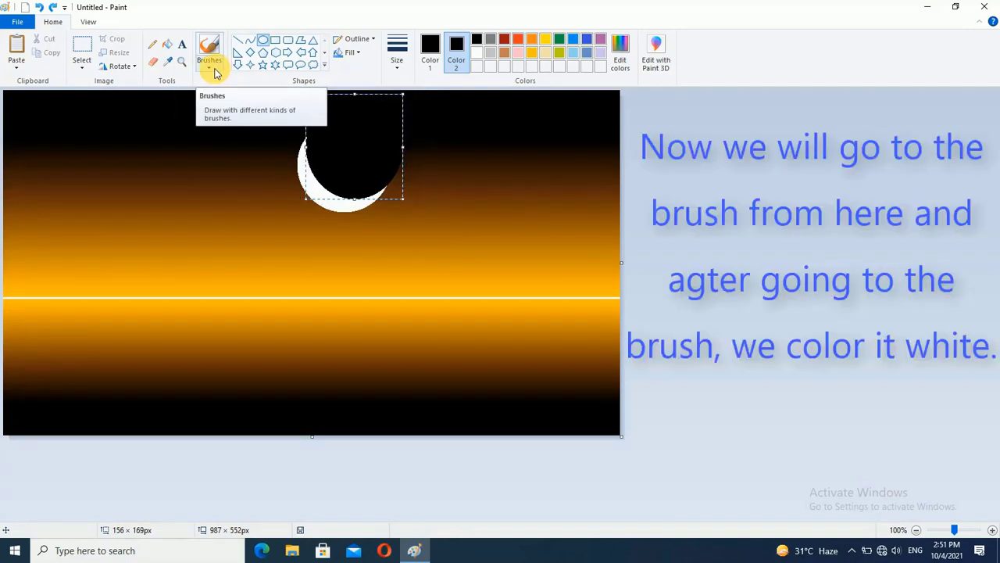
Spray white speckles along the crescent moon's inner edge with the Airbrush
click(212, 69)
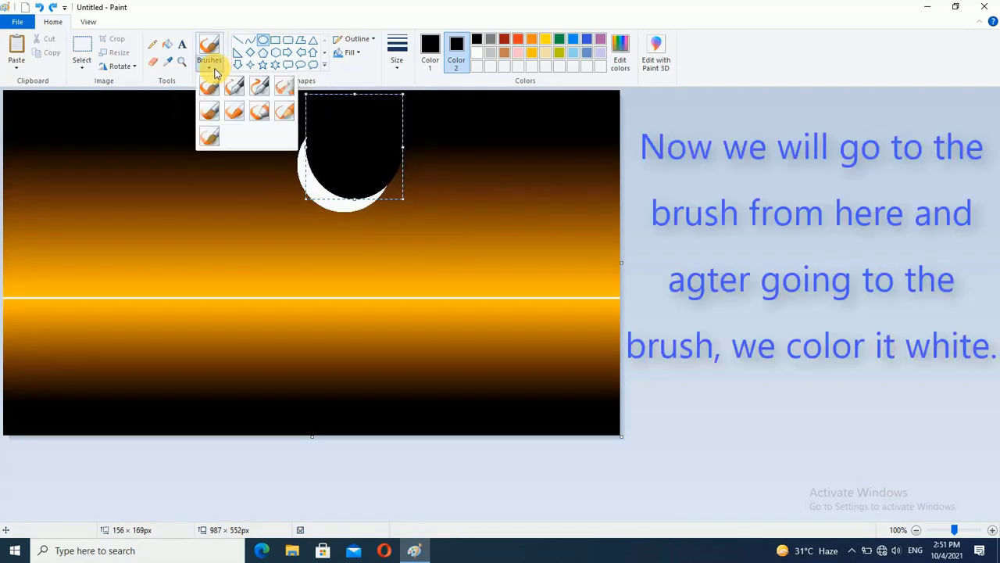
click(213, 91)
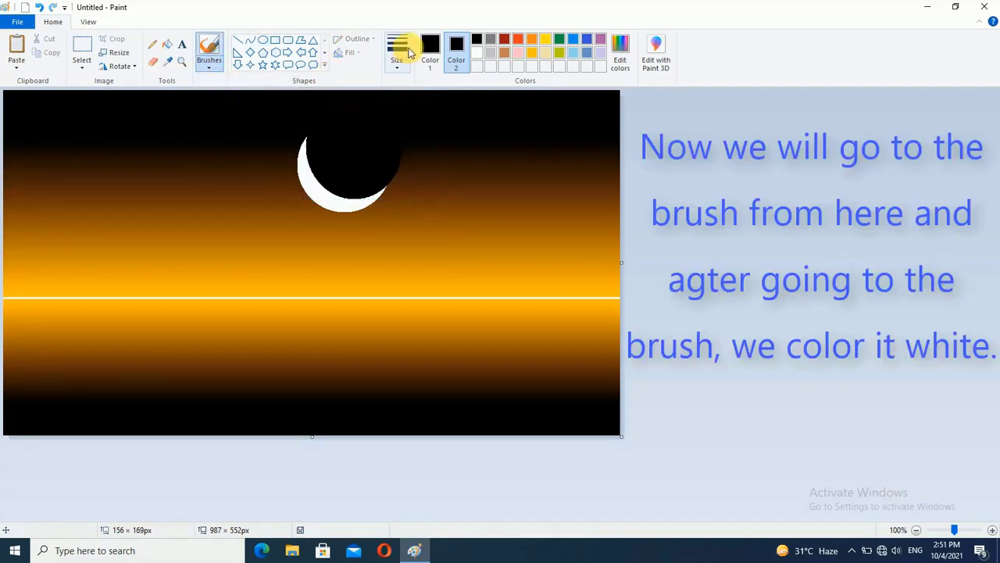
click(433, 56)
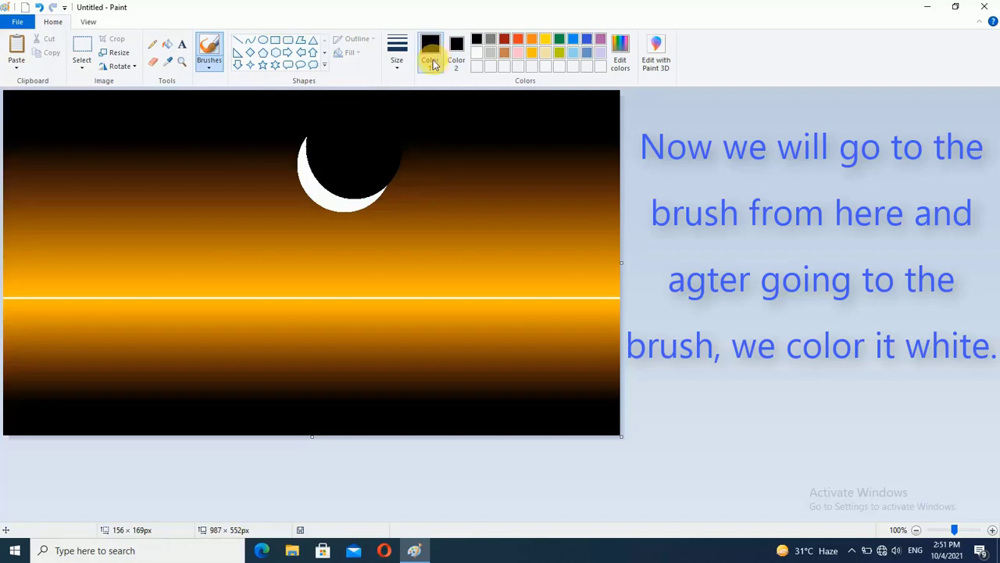
click(211, 68)
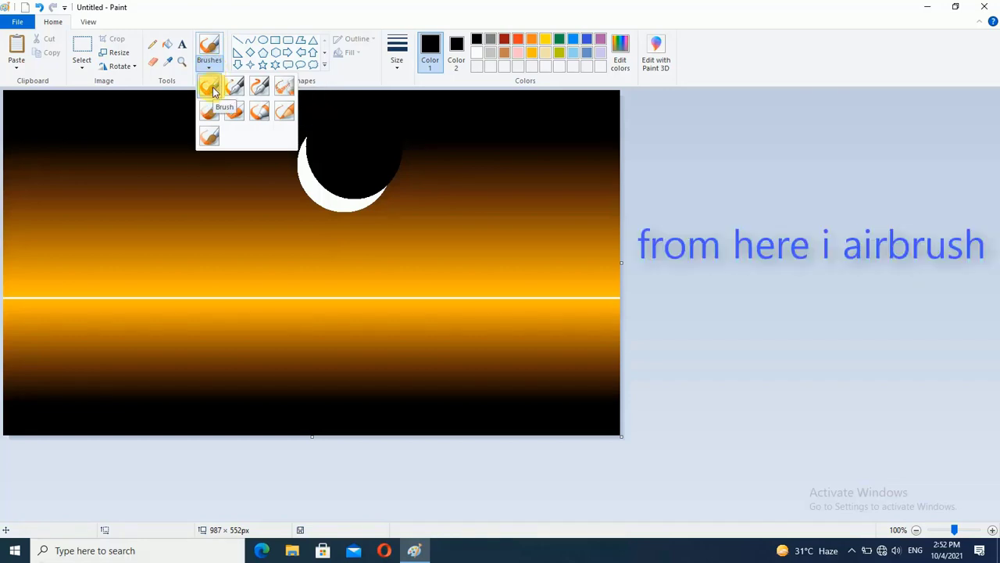
click(285, 93)
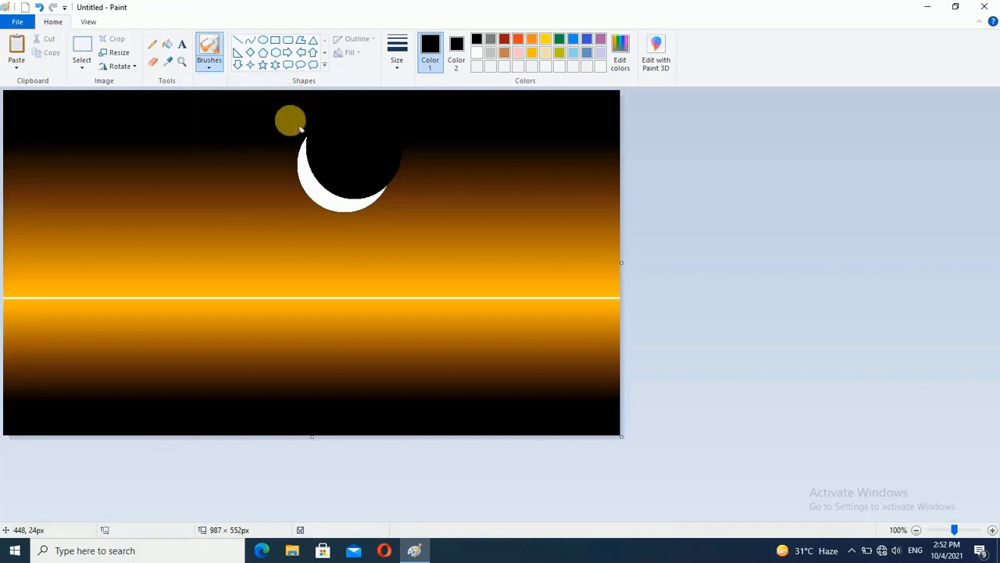
click(477, 53)
mouse_move(319, 148)
mouse_down()
mouse_move(310, 140)
mouse_move(323, 172)
mouse_move(369, 190)
mouse_move(328, 167)
mouse_move(342, 186)
mouse_move(323, 178)
mouse_move(302, 147)
mouse_move(341, 196)
mouse_move(360, 195)
mouse_move(336, 184)
mouse_move(376, 196)
mouse_move(306, 162)
mouse_move(310, 156)
mouse_move(351, 192)
mouse_move(308, 152)
mouse_move(351, 185)
mouse_move(299, 163)
mouse_up()
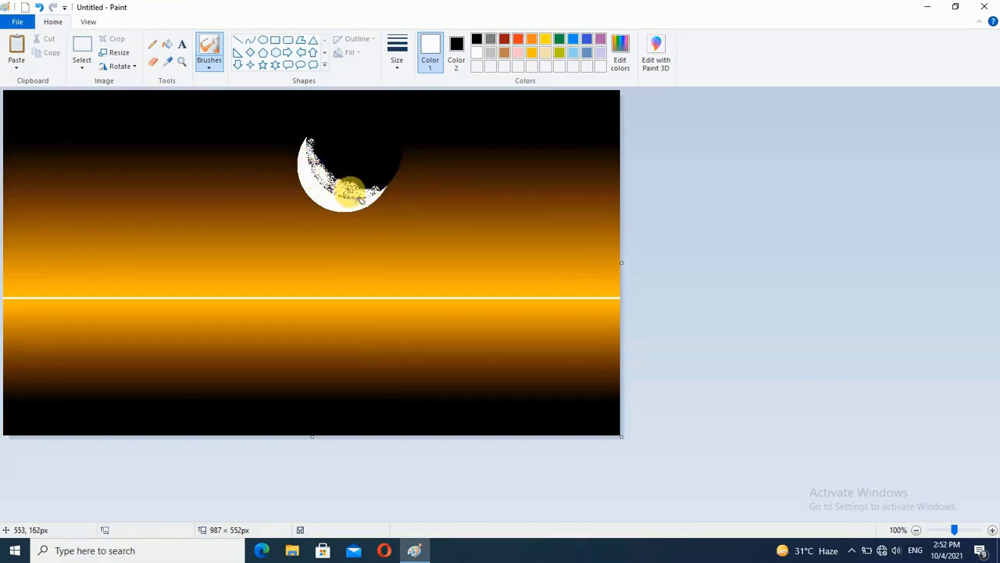
Airbrush light gray speckles over the crescent's inner edge for moon texture
click(490, 52)
mouse_move(309, 148)
mouse_down()
mouse_move(364, 200)
mouse_move(311, 171)
mouse_up()
mouse_move(364, 198)
mouse_down()
mouse_move(298, 161)
mouse_move(299, 151)
mouse_move(311, 149)
mouse_move(338, 195)
mouse_move(312, 178)
mouse_move(324, 189)
mouse_move(370, 209)
mouse_move(345, 204)
mouse_move(306, 158)
mouse_move(320, 187)
mouse_move(381, 204)
mouse_move(387, 197)
mouse_move(362, 189)
mouse_up()
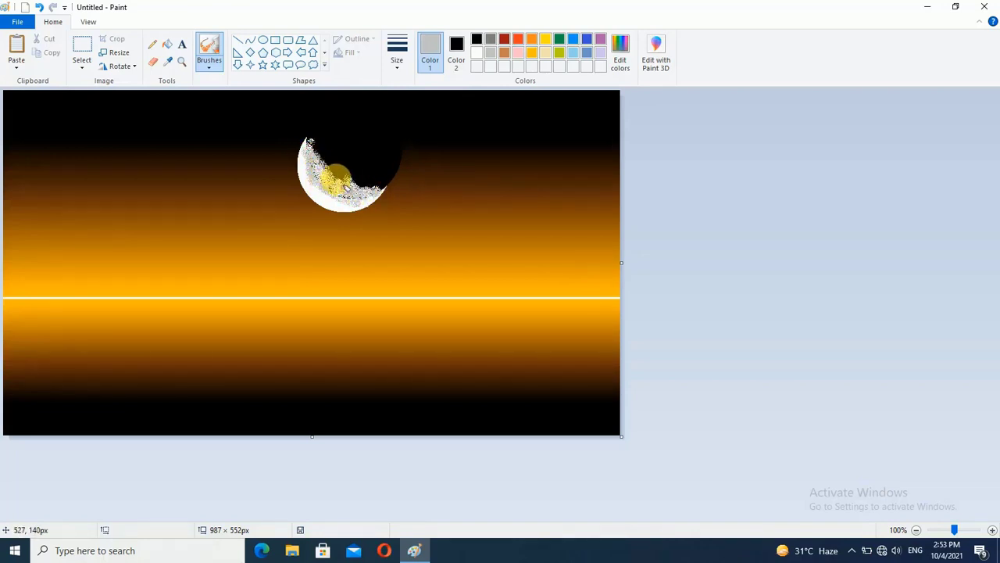
mouse_move(346, 185)
mouse_down()
mouse_move(374, 186)
mouse_move(364, 195)
mouse_up()
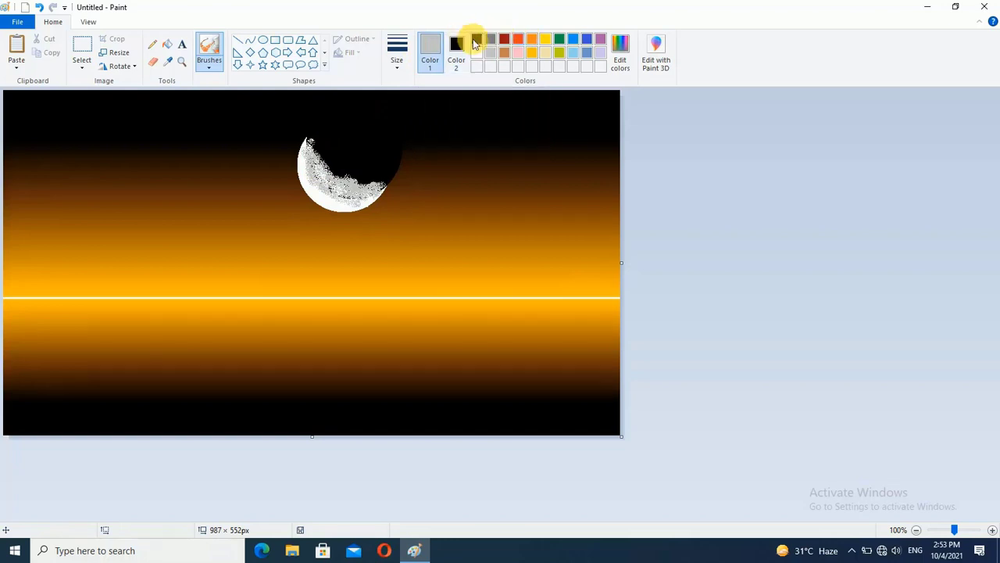
Airbrush black speckles along the crescent's inner shading to darken it
click(341, 159)
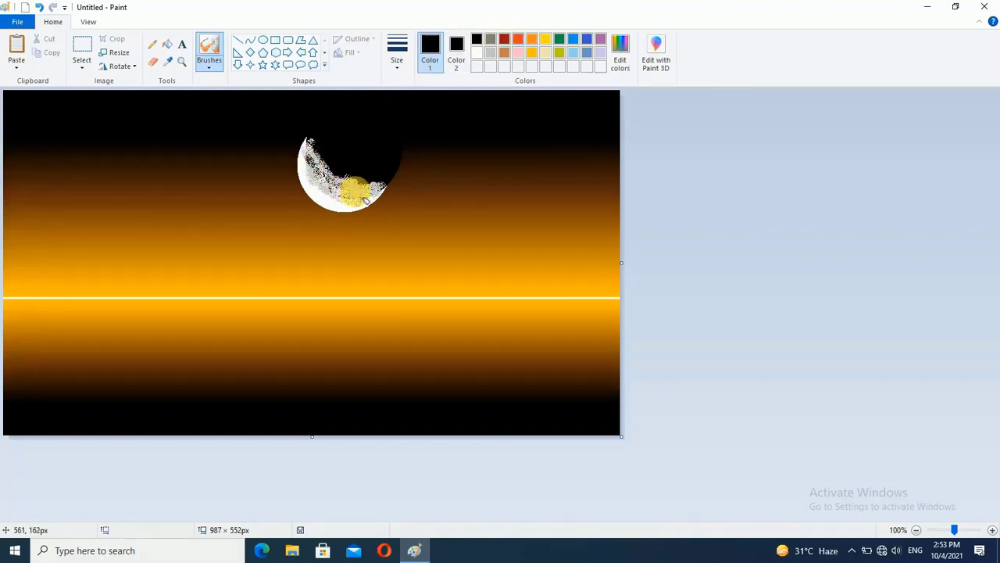
mouse_move(346, 181)
mouse_down()
mouse_move(382, 191)
mouse_move(327, 182)
mouse_up()
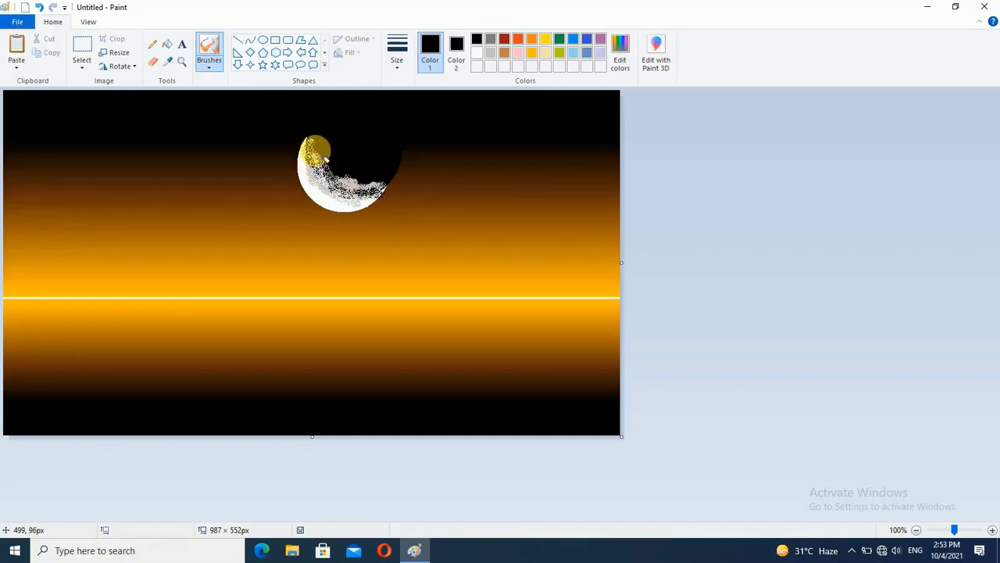
mouse_move(311, 141)
mouse_down()
mouse_move(346, 179)
mouse_move(382, 185)
mouse_move(340, 188)
mouse_move(372, 194)
mouse_move(290, 159)
mouse_move(305, 144)
mouse_move(330, 192)
mouse_move(311, 171)
mouse_up()
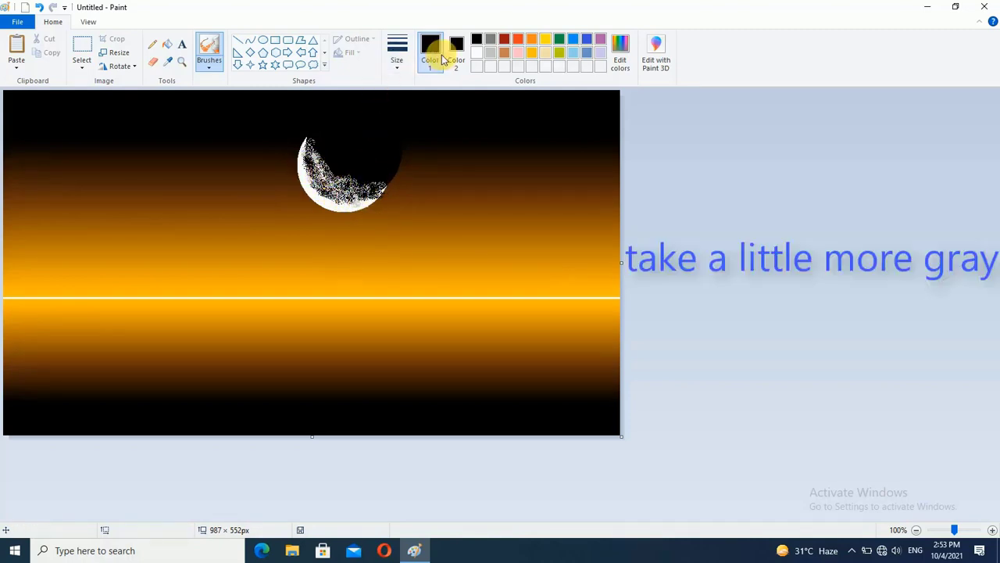
Airbrush lighter speckles over the crescent's dark inner shading, picking light gray and white as the painting color
click(490, 52)
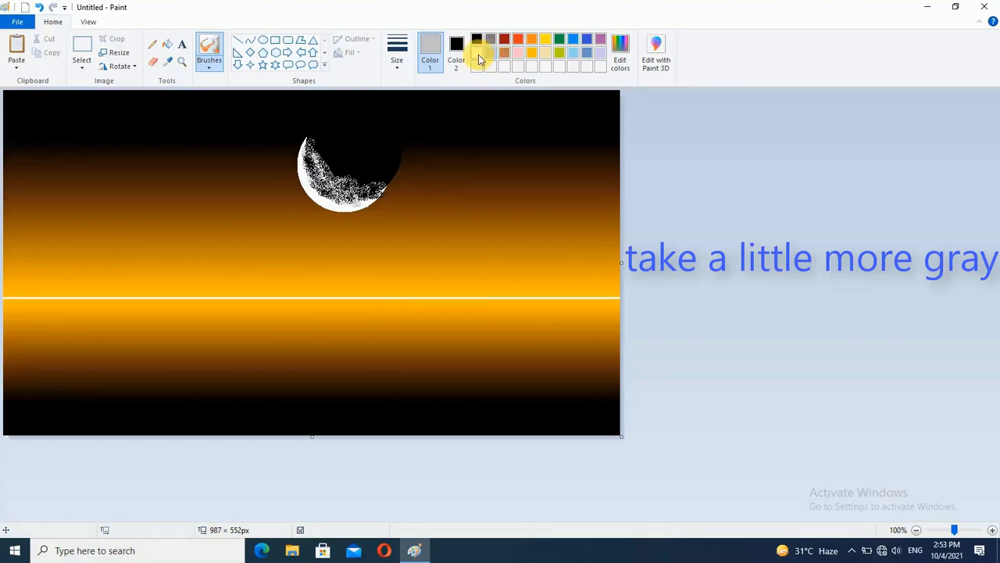
mouse_move(314, 152)
mouse_down()
mouse_move(337, 178)
mouse_move(325, 170)
mouse_move(369, 191)
mouse_move(330, 176)
mouse_move(387, 192)
mouse_move(356, 167)
mouse_move(320, 160)
mouse_move(365, 188)
mouse_move(320, 182)
mouse_move(299, 167)
mouse_up()
click(477, 52)
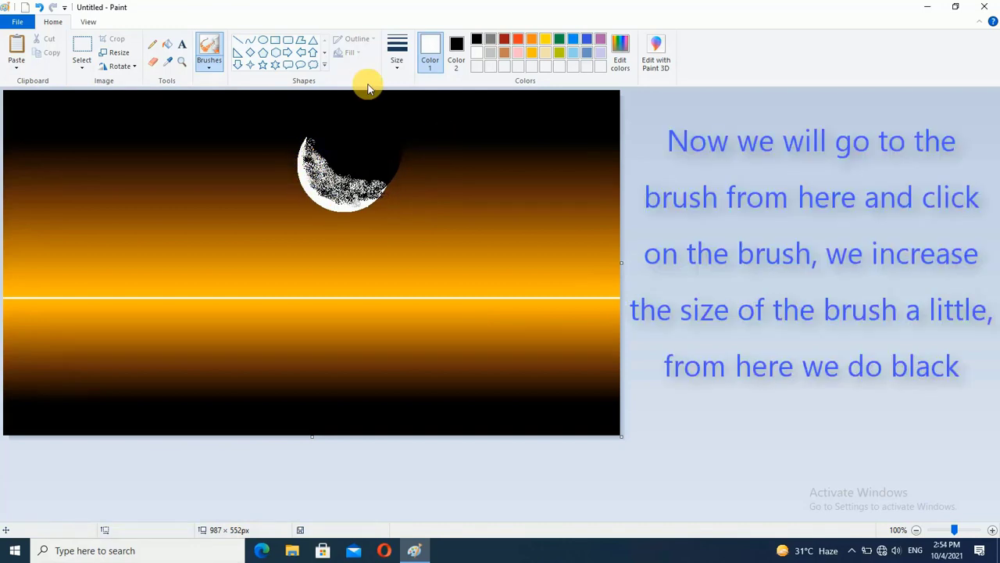
Draw a black mountain ridge outline across the full canvas above the white horizon line, using the basic Brush at its thickest size
click(209, 63)
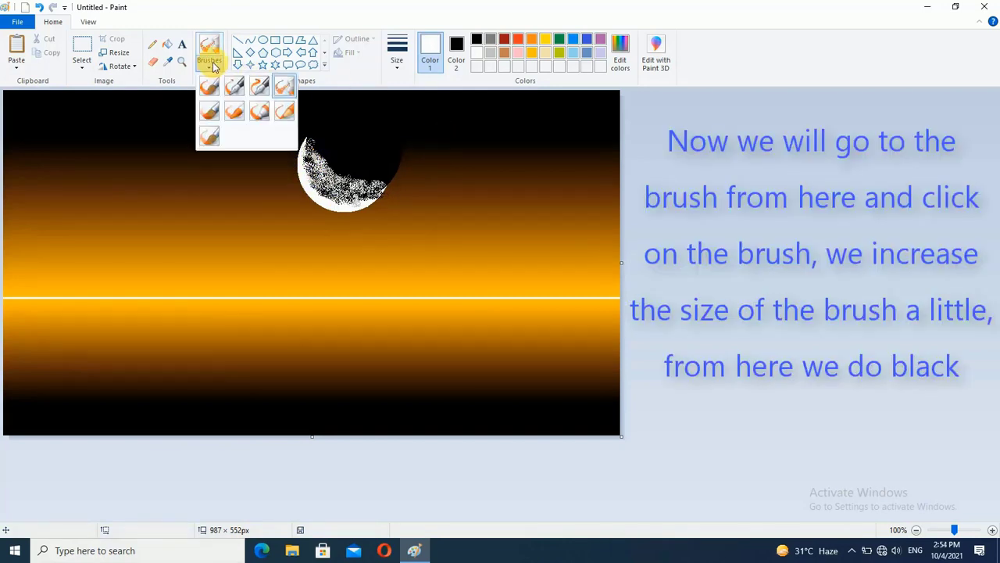
click(211, 86)
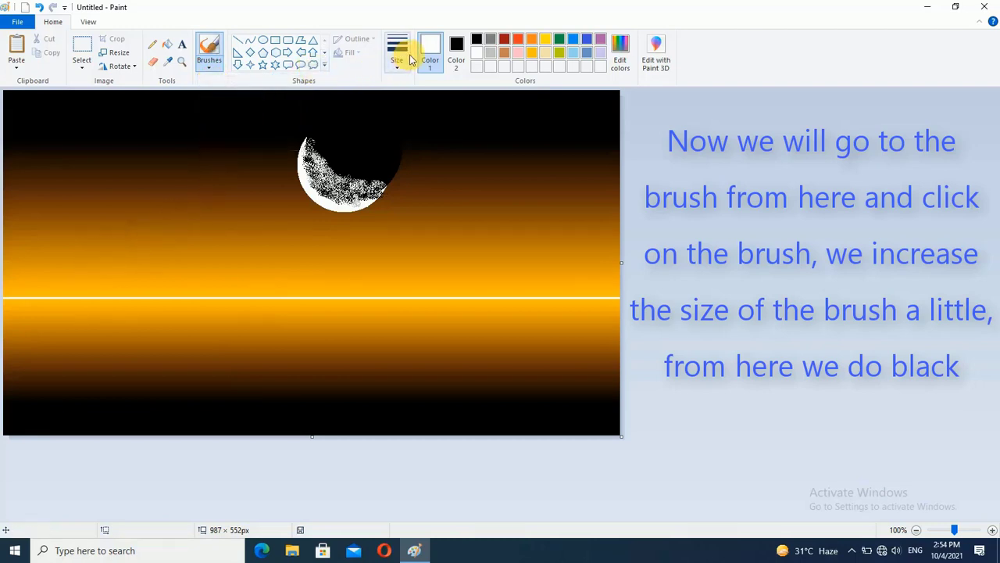
click(477, 39)
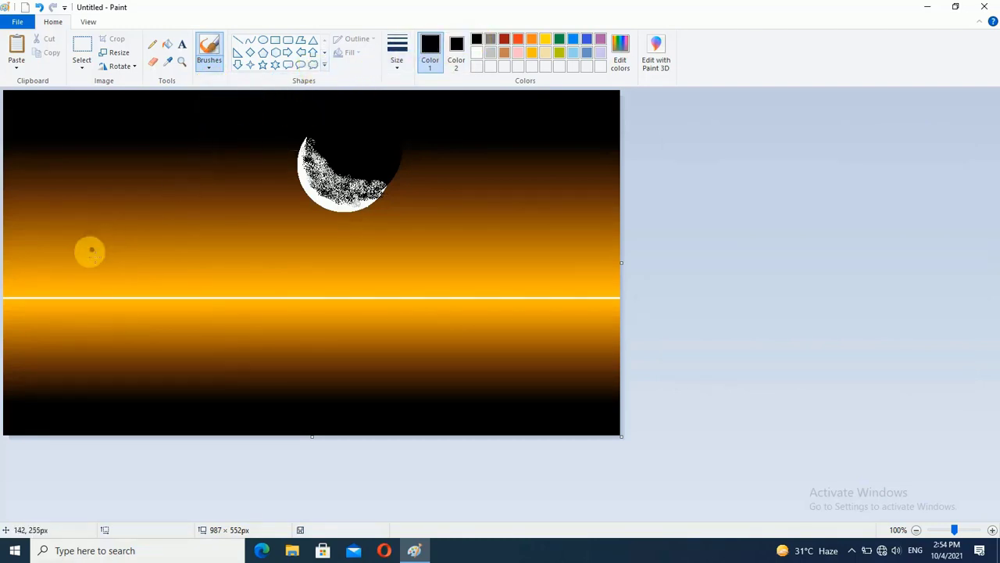
click(399, 53)
click(428, 160)
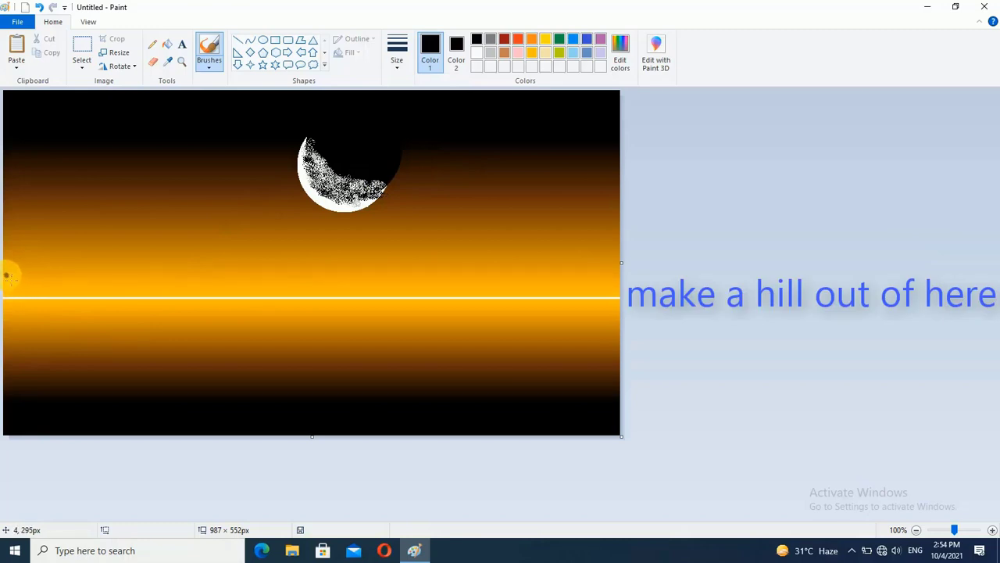
mouse_move(8, 274)
mouse_down()
mouse_move(82, 269)
mouse_move(113, 226)
mouse_move(128, 228)
mouse_move(158, 263)
mouse_move(195, 270)
mouse_move(248, 188)
mouse_move(305, 261)
mouse_move(348, 259)
mouse_move(357, 247)
mouse_move(373, 257)
mouse_move(437, 255)
mouse_move(457, 210)
mouse_move(482, 236)
mouse_move(529, 246)
mouse_move(548, 264)
mouse_move(622, 269)
mouse_up()
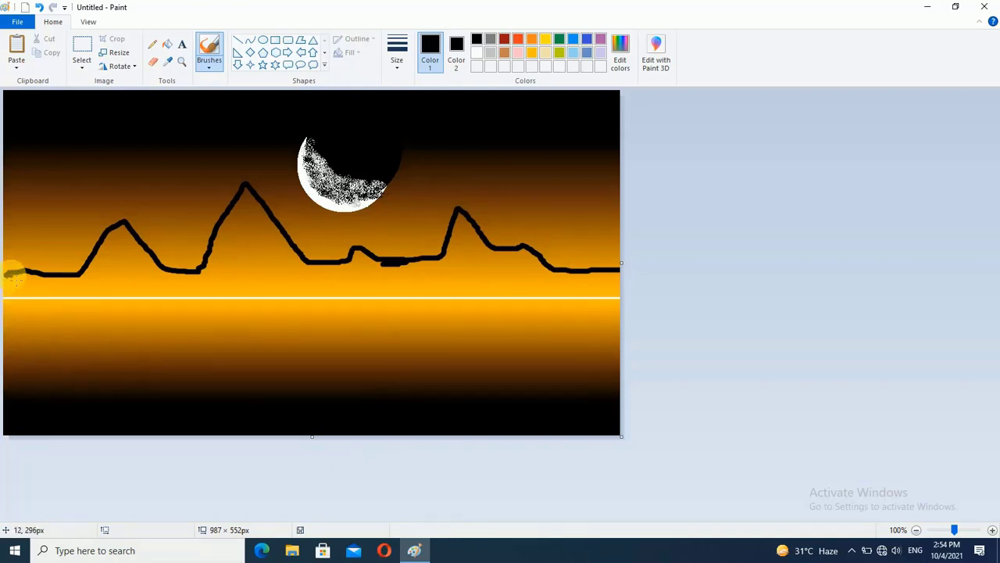
drag(11, 272, 4, 273)
Draw the mountains' upside-down reflection outline in black below the white horizon line and touch up the ridge's left end
click(6, 294)
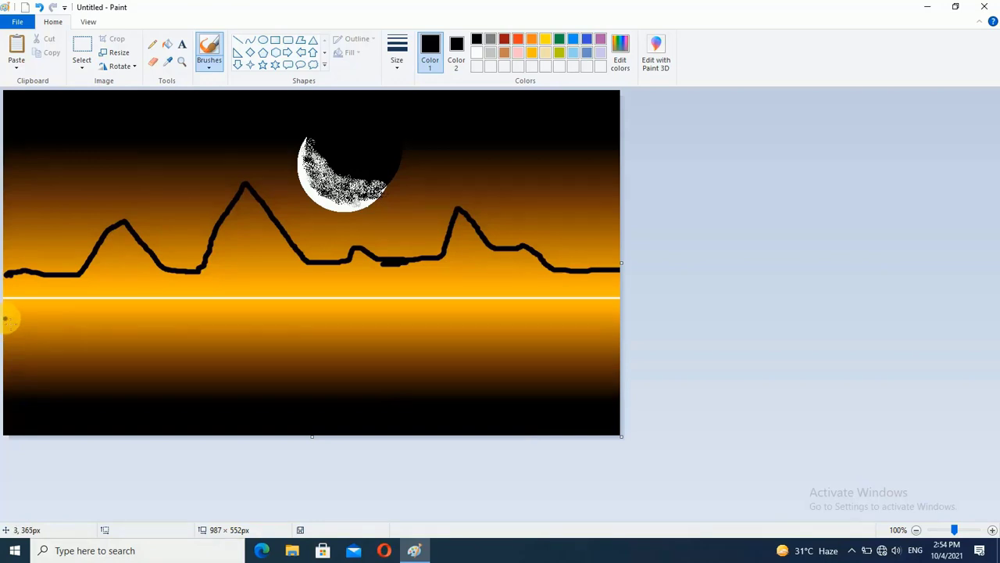
mouse_move(4, 318)
mouse_down()
mouse_move(75, 320)
mouse_move(118, 360)
mouse_move(146, 322)
mouse_move(194, 321)
mouse_move(241, 364)
mouse_move(267, 324)
mouse_move(292, 319)
mouse_move(350, 325)
mouse_move(367, 340)
mouse_move(390, 321)
mouse_move(472, 316)
mouse_move(514, 352)
mouse_move(527, 315)
mouse_move(559, 313)
mouse_move(584, 325)
mouse_move(623, 312)
mouse_up()
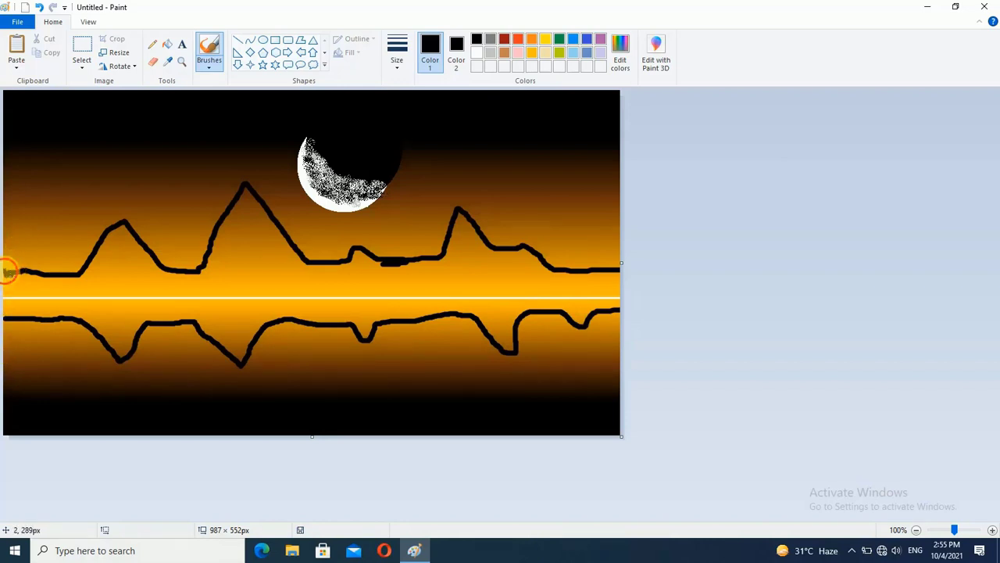
drag(6, 271, 25, 278)
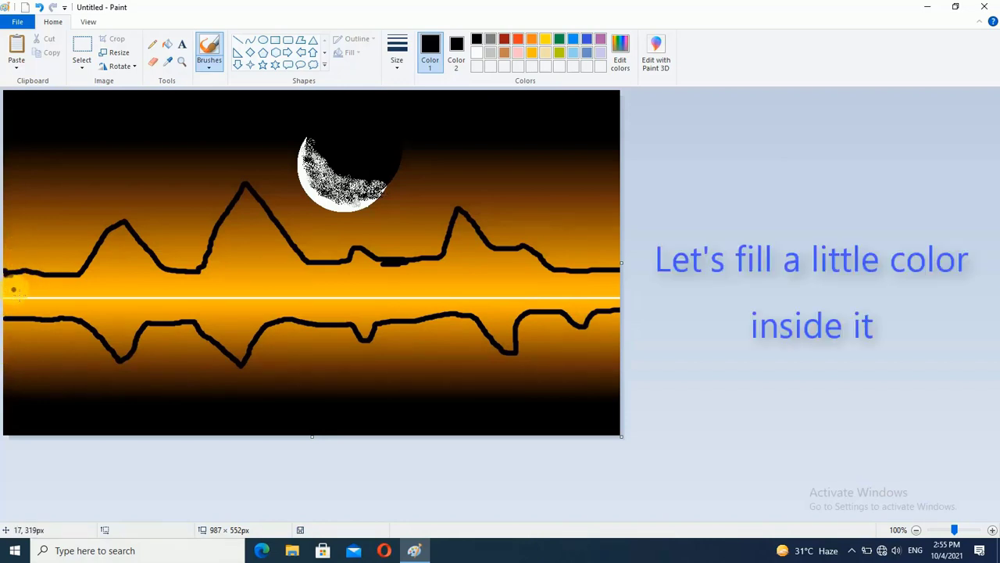
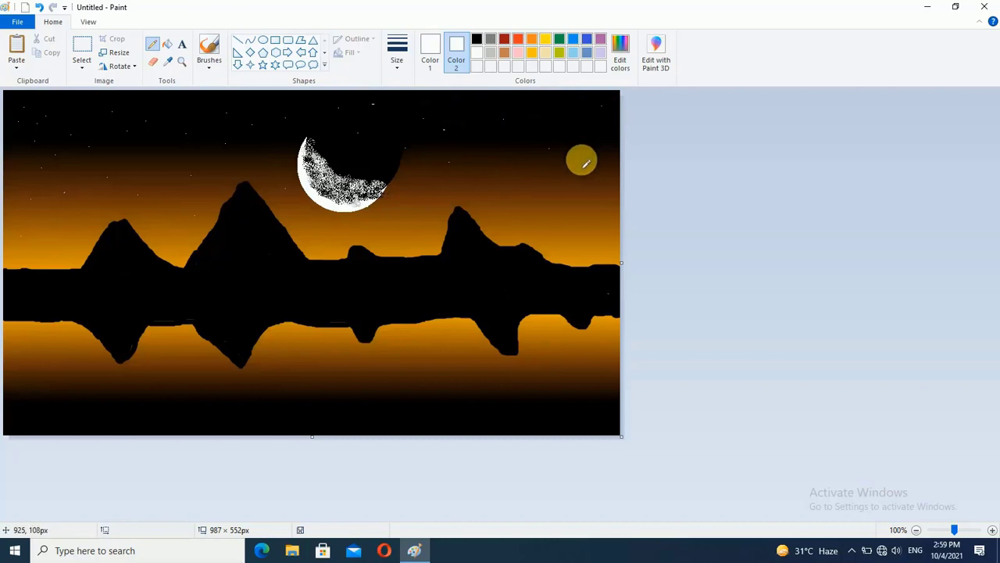
Dot tiny white stars right of the moon and larger ones left of it, using the thickest Pencil size for the larger stars
click(487, 141)
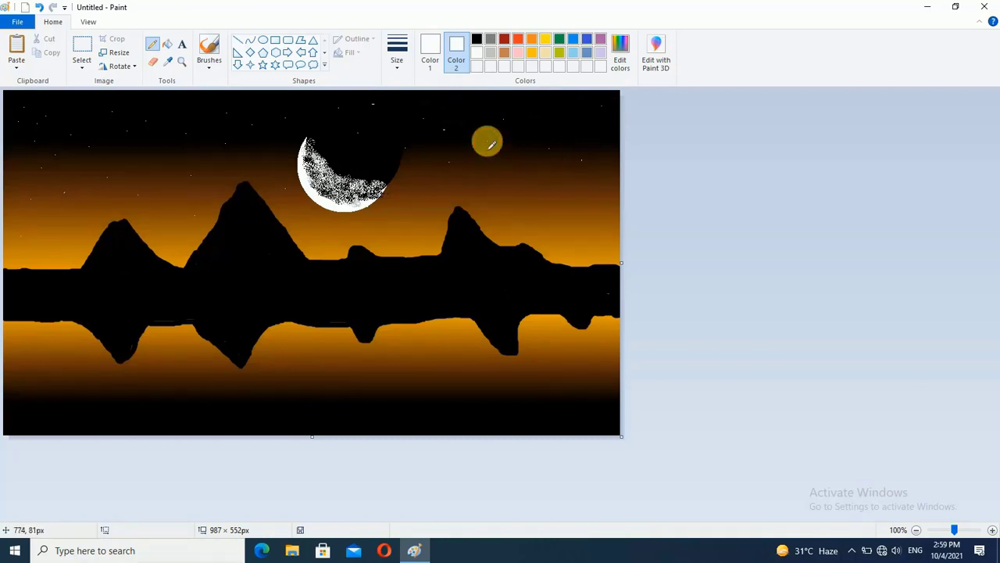
click(570, 135)
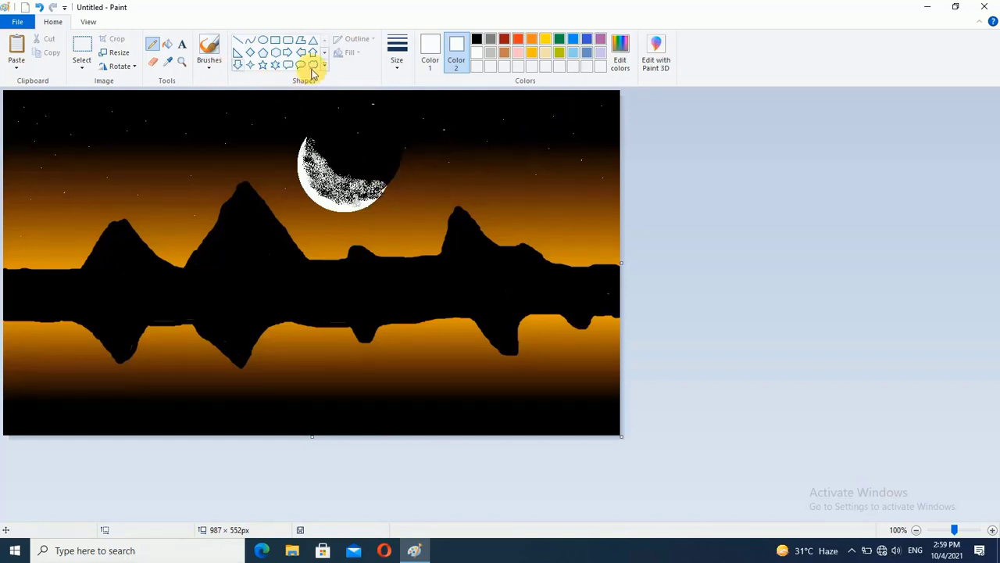
click(400, 69)
click(422, 156)
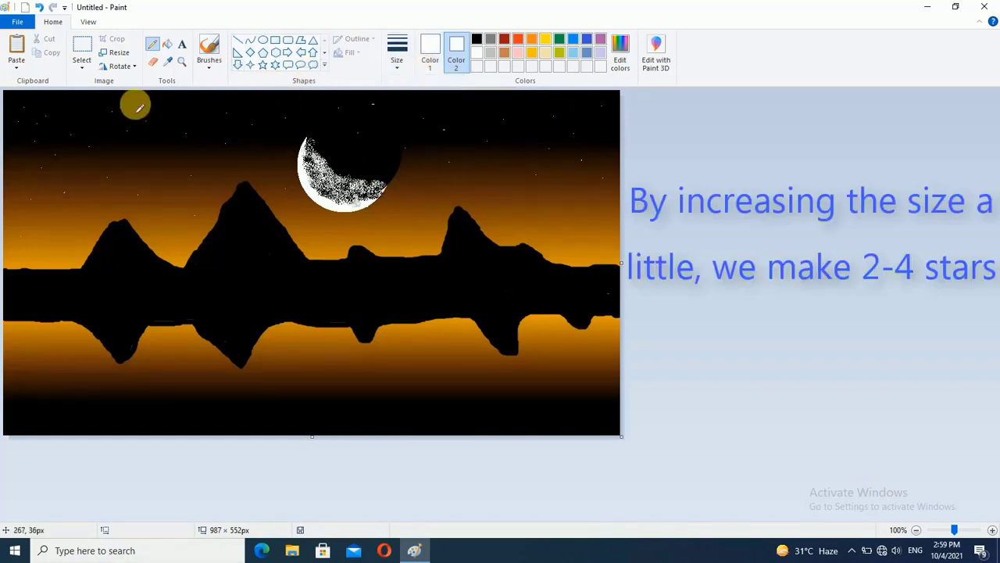
click(92, 105)
click(96, 143)
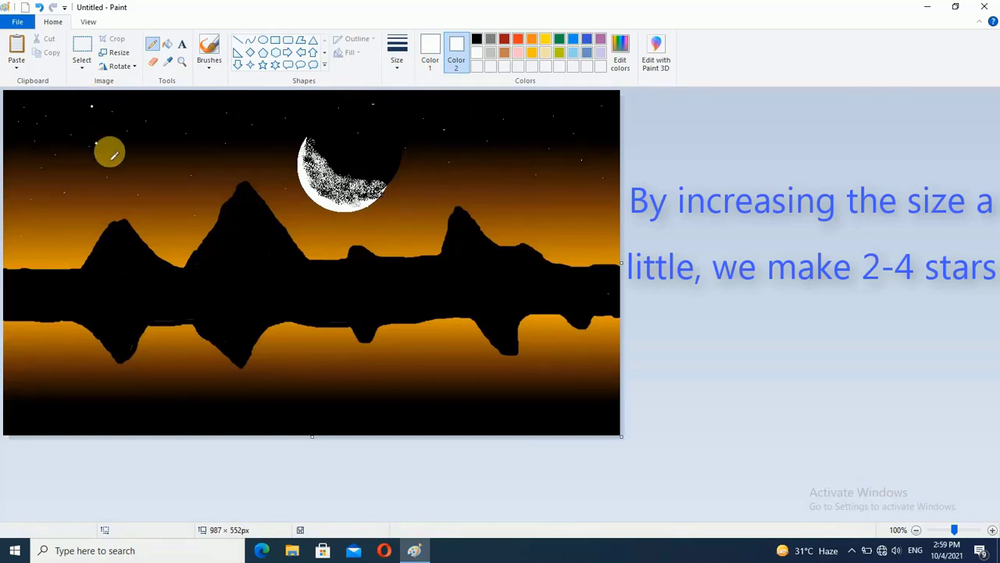
click(24, 165)
click(150, 178)
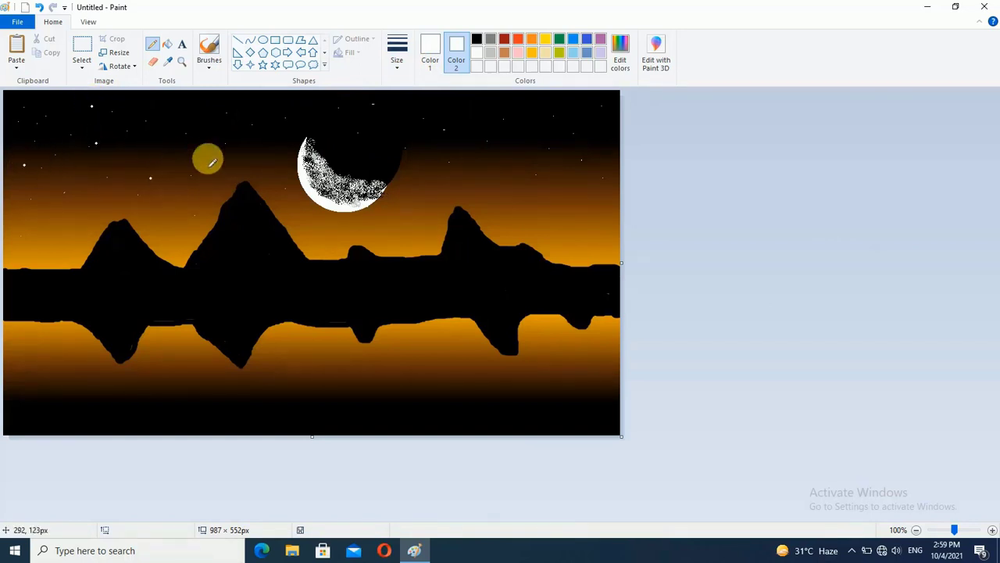
click(186, 107)
click(256, 154)
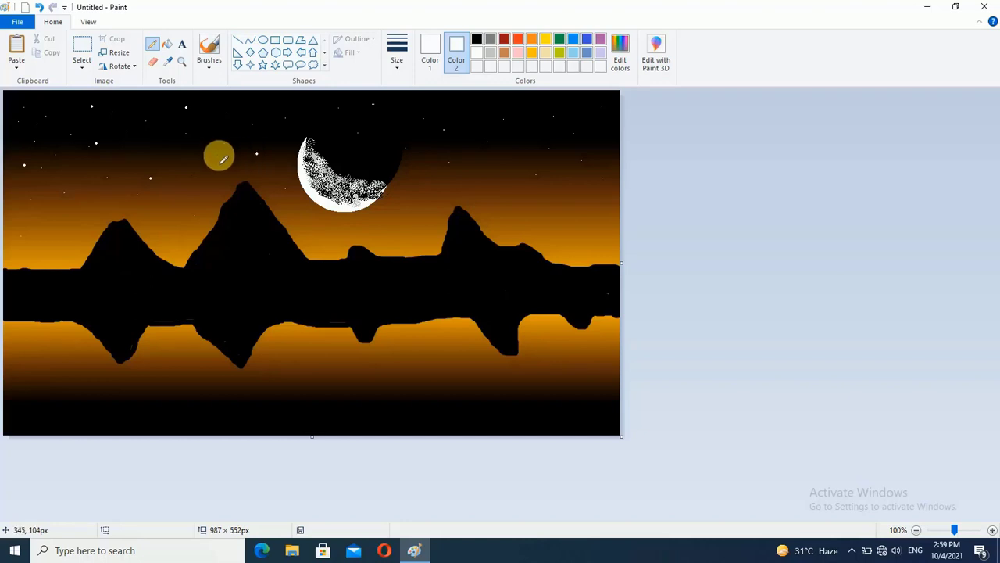
Dot larger white stars above the moon, inside its dark part and across the sky to its right
click(314, 104)
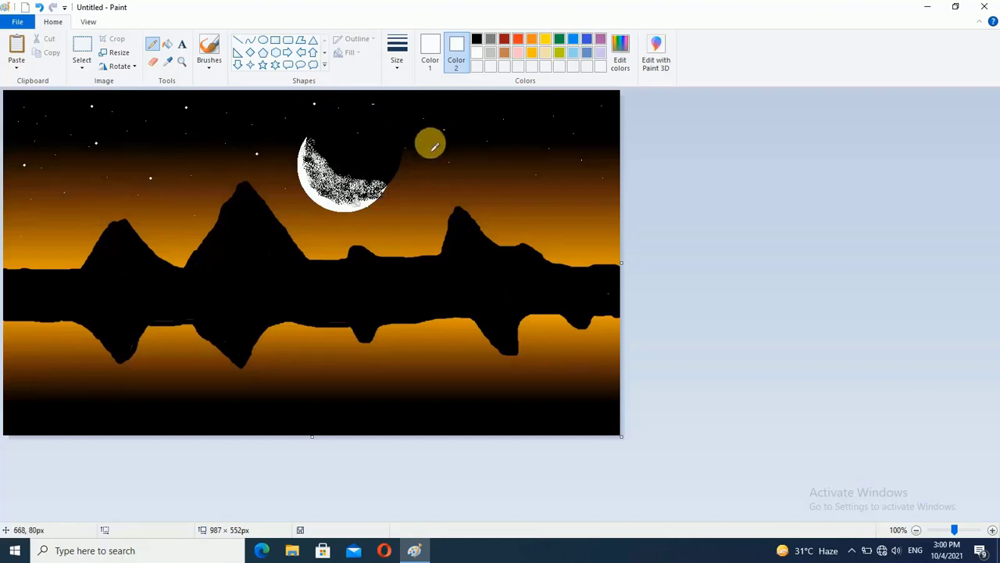
click(370, 138)
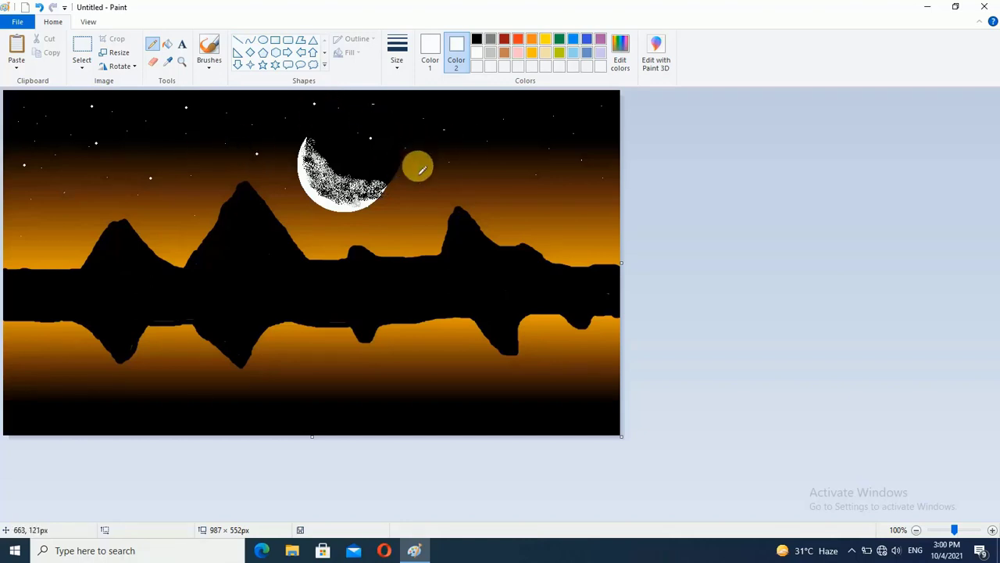
click(456, 105)
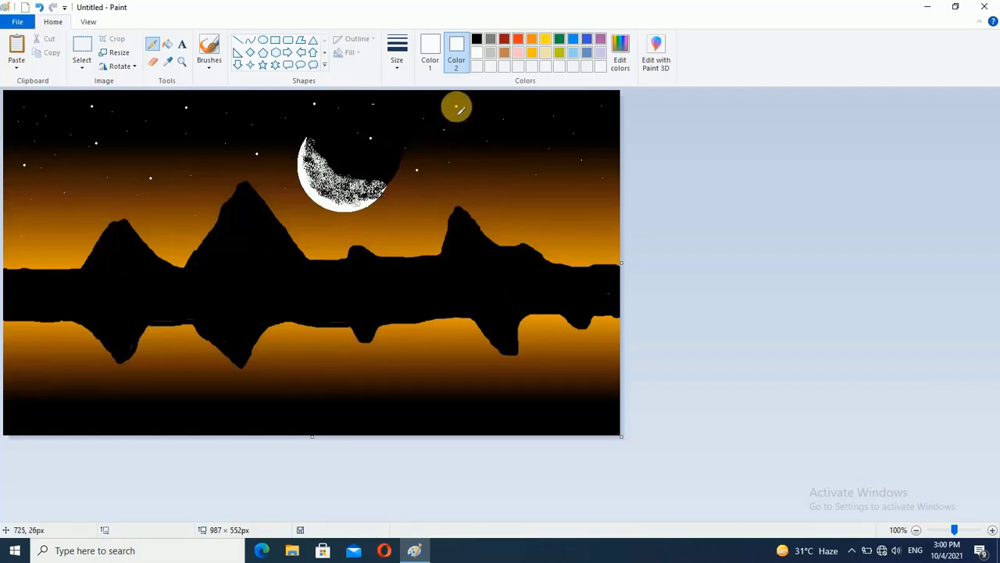
click(586, 120)
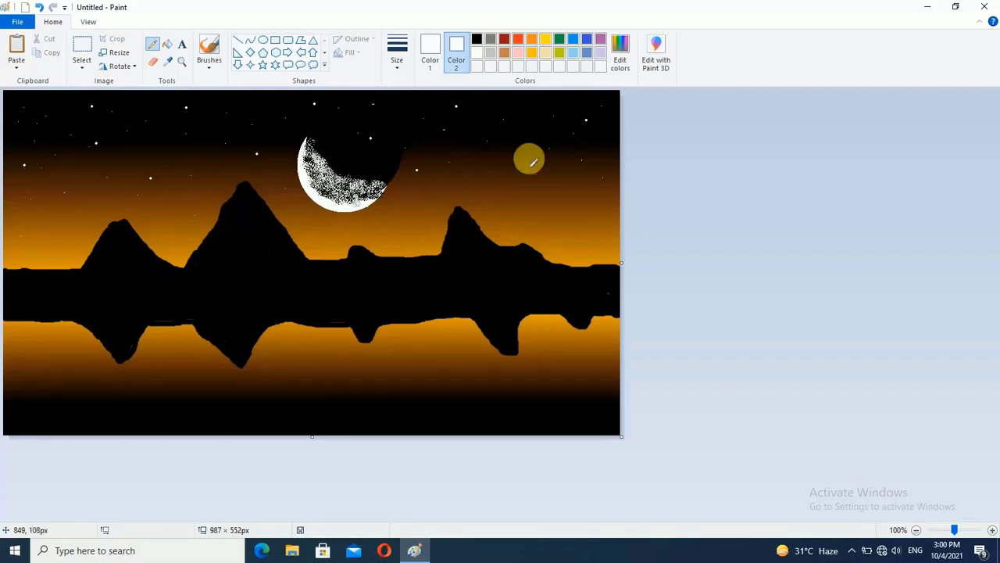
click(473, 178)
click(514, 160)
click(516, 109)
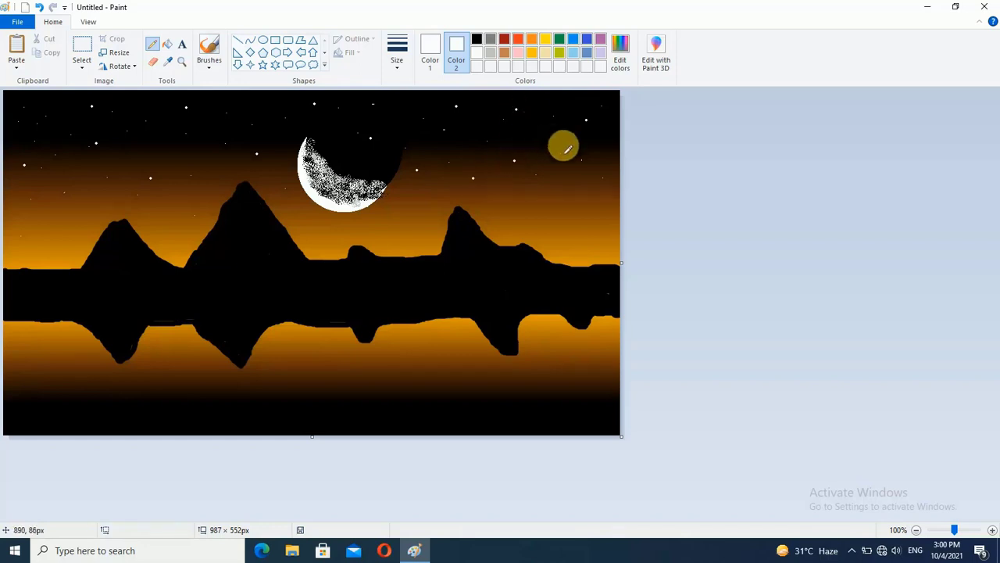
click(602, 188)
click(559, 174)
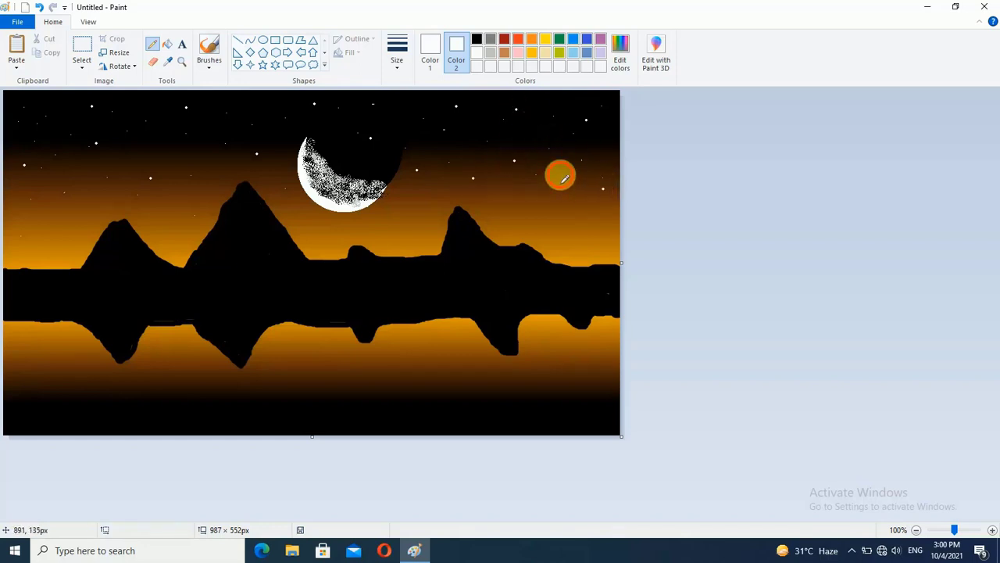
click(600, 145)
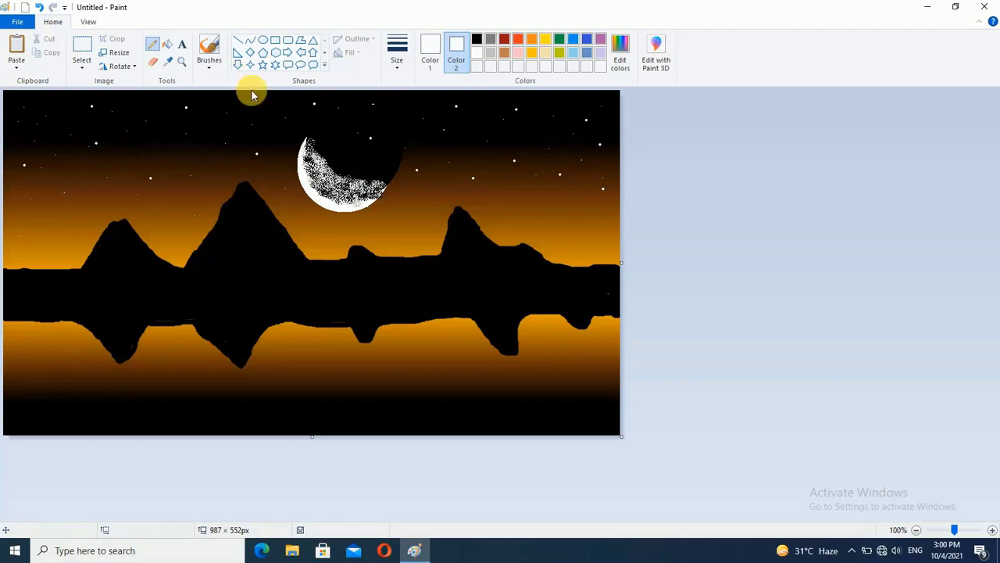
Dot tiny white star reflections over the water below the mountains with the thinnest Pencil size
click(397, 48)
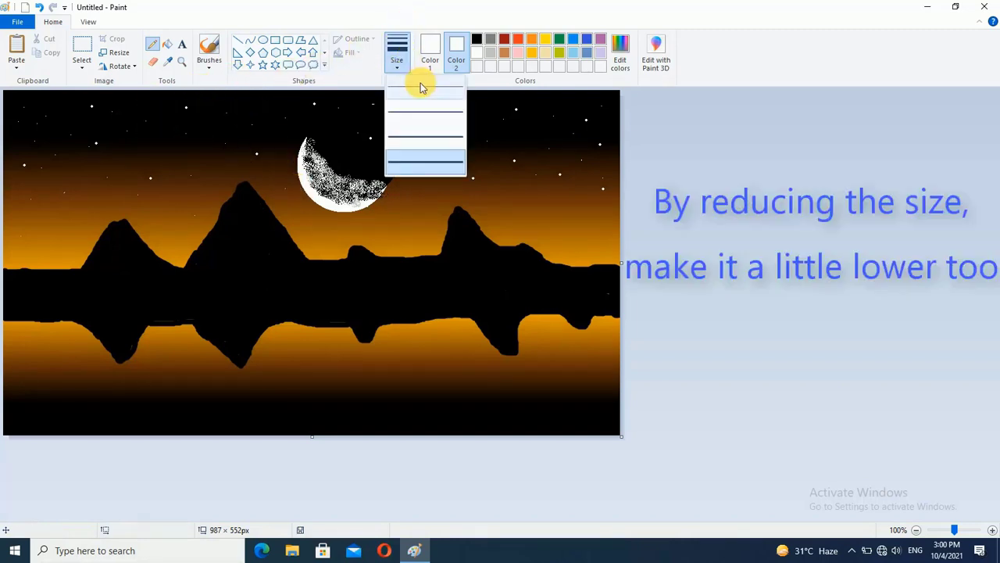
click(420, 87)
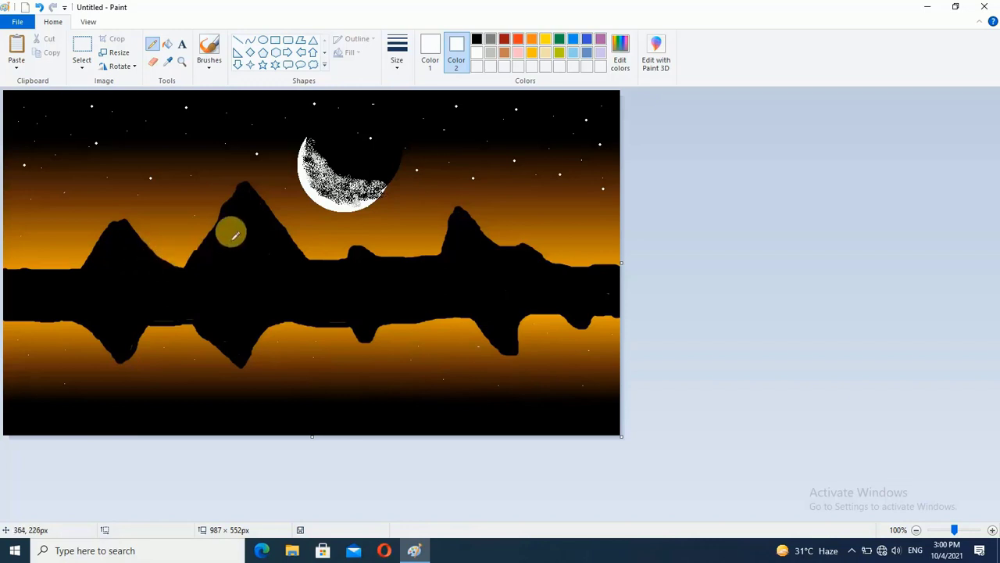
Draw a clump of black grass blades at the water's lower-left corner, moving from the thinnest to the third Pencil size
click(436, 47)
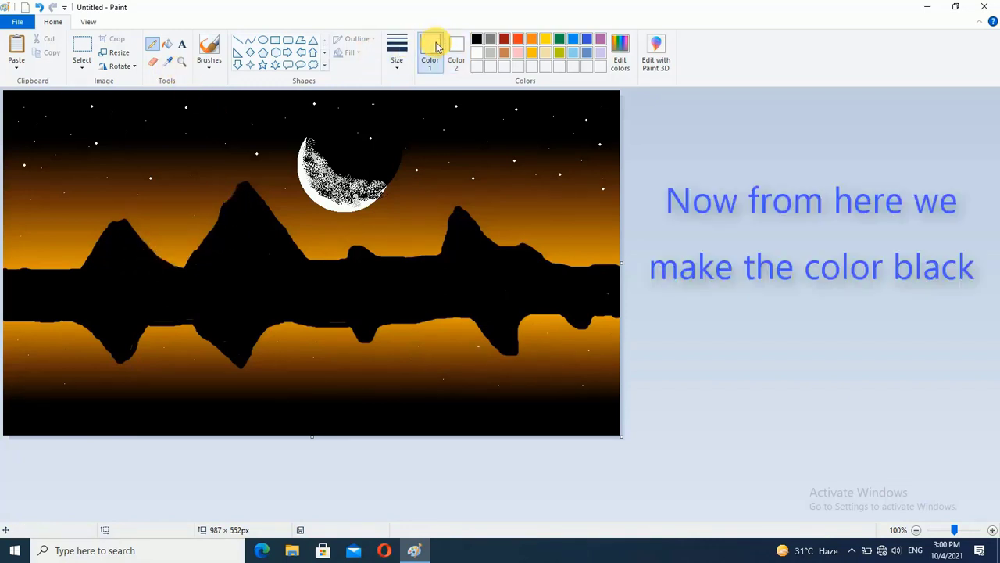
click(478, 41)
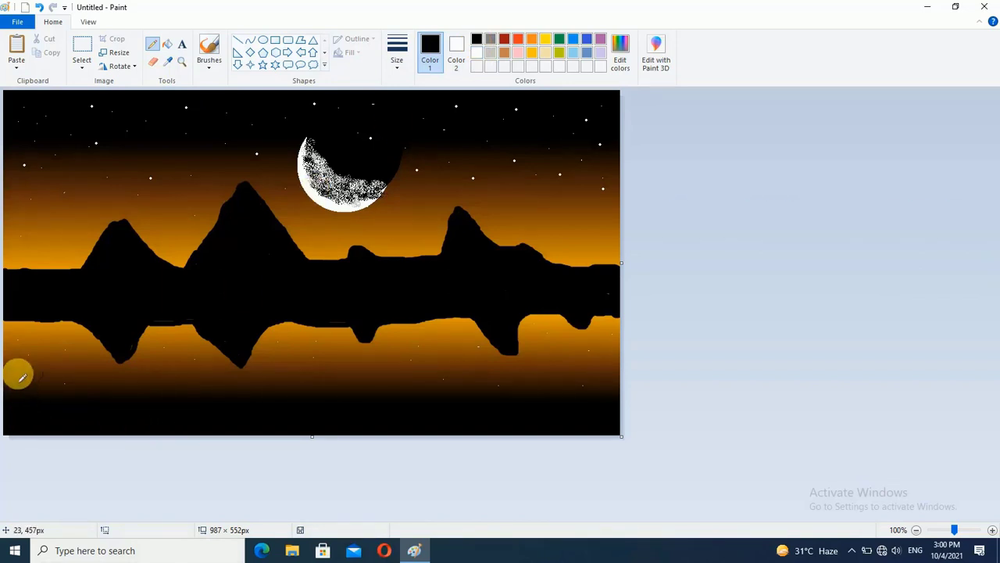
mouse_move(18, 357)
mouse_down()
mouse_move(14, 398)
mouse_move(37, 371)
mouse_move(20, 409)
mouse_move(13, 361)
mouse_move(20, 407)
mouse_move(18, 371)
mouse_move(43, 422)
mouse_move(39, 380)
mouse_move(59, 414)
mouse_move(38, 379)
mouse_move(58, 420)
mouse_move(37, 400)
mouse_up()
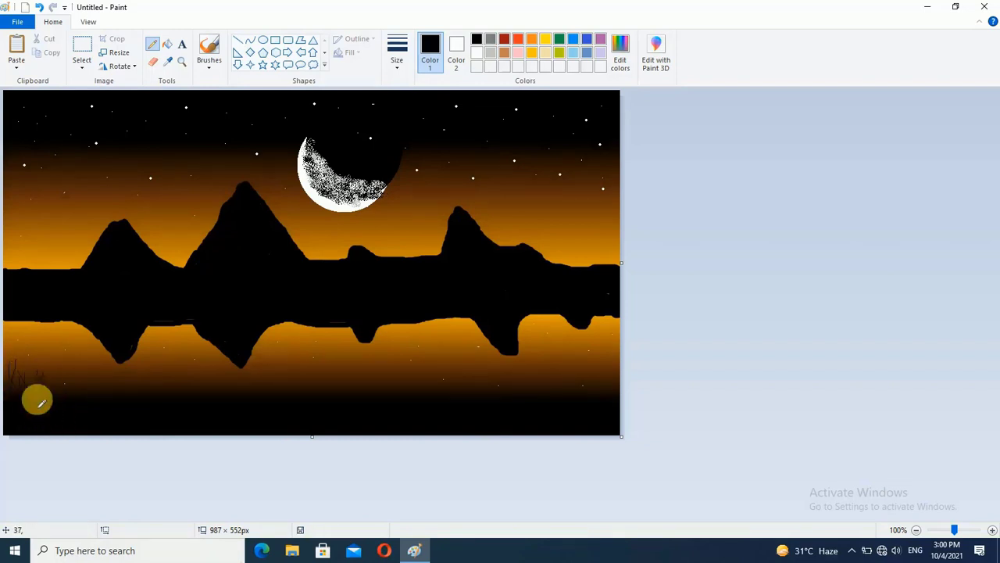
click(396, 54)
click(411, 141)
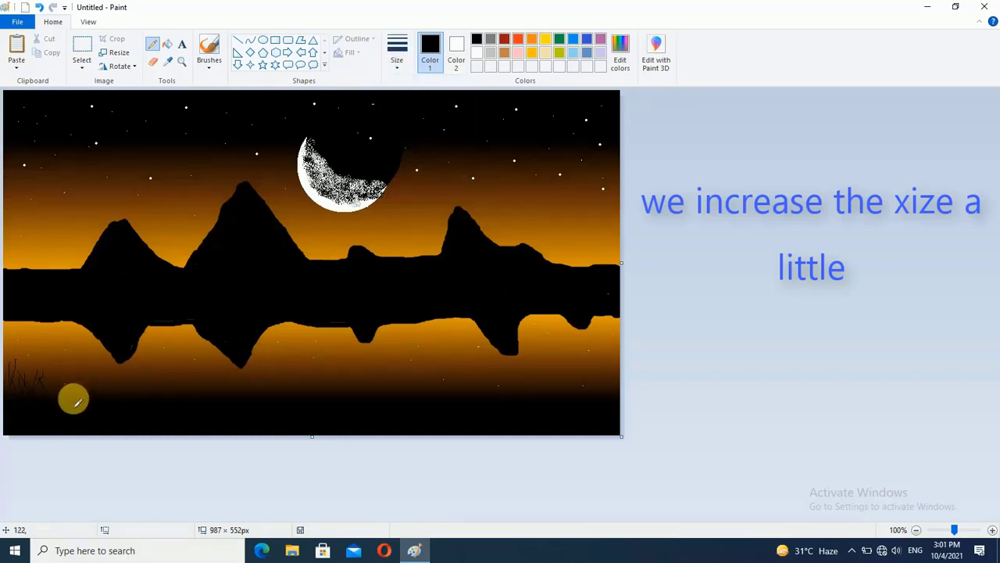
mouse_move(24, 377)
mouse_down()
mouse_move(40, 419)
mouse_move(17, 372)
mouse_move(38, 415)
mouse_move(49, 383)
mouse_move(25, 424)
mouse_move(29, 373)
mouse_move(20, 408)
mouse_move(65, 367)
mouse_move(17, 370)
mouse_move(44, 382)
mouse_move(31, 408)
mouse_up()
mouse_move(40, 374)
mouse_down()
mouse_move(11, 411)
mouse_move(24, 374)
mouse_move(12, 388)
mouse_move(17, 418)
mouse_move(50, 387)
mouse_move(62, 395)
mouse_move(36, 408)
mouse_up()
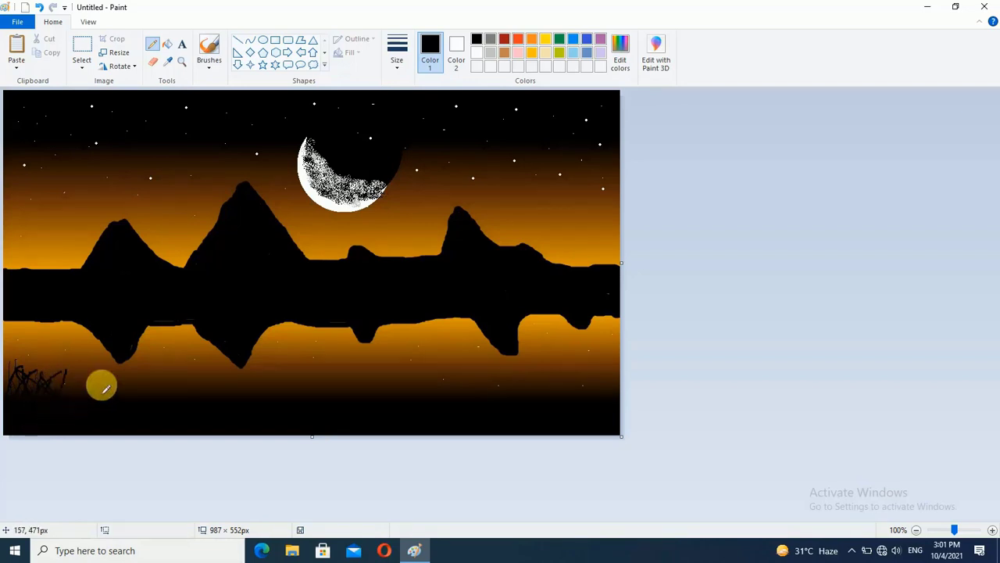
Draw black grass blades along the water's lower edge to the right corner, and add more blades to the left clump and the gaps
mouse_move(102, 385)
mouse_down()
mouse_move(72, 386)
mouse_move(64, 402)
mouse_move(59, 382)
mouse_move(34, 410)
mouse_move(54, 375)
mouse_move(21, 416)
mouse_move(63, 386)
mouse_move(35, 425)
mouse_move(92, 423)
mouse_move(101, 373)
mouse_move(83, 376)
mouse_move(81, 408)
mouse_move(94, 384)
mouse_move(99, 404)
mouse_move(310, 399)
mouse_up()
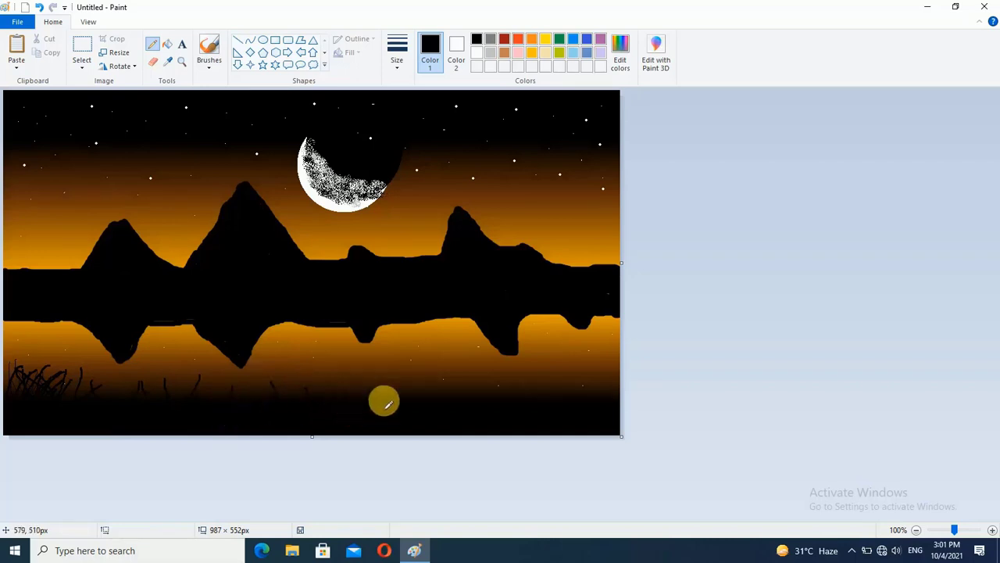
mouse_move(393, 381)
mouse_down()
mouse_move(452, 378)
mouse_move(443, 395)
mouse_move(340, 386)
mouse_move(338, 397)
mouse_move(450, 380)
mouse_move(462, 395)
mouse_move(516, 379)
mouse_move(555, 402)
mouse_move(566, 391)
mouse_move(575, 413)
mouse_move(519, 395)
mouse_move(509, 411)
mouse_move(496, 390)
mouse_move(500, 408)
mouse_move(488, 407)
mouse_move(478, 389)
mouse_move(473, 407)
mouse_move(510, 381)
mouse_move(494, 411)
mouse_move(529, 379)
mouse_move(505, 380)
mouse_move(499, 401)
mouse_move(496, 384)
mouse_move(517, 406)
mouse_move(495, 391)
mouse_move(502, 401)
mouse_move(521, 408)
mouse_move(493, 391)
mouse_move(512, 403)
mouse_move(507, 390)
mouse_move(522, 383)
mouse_move(516, 401)
mouse_move(597, 381)
mouse_move(581, 411)
mouse_move(597, 388)
mouse_move(585, 383)
mouse_move(564, 417)
mouse_move(596, 377)
mouse_move(603, 418)
mouse_move(602, 390)
mouse_move(614, 383)
mouse_move(614, 438)
mouse_move(598, 386)
mouse_move(611, 372)
mouse_move(592, 413)
mouse_move(590, 377)
mouse_move(604, 363)
mouse_move(590, 403)
mouse_move(596, 381)
mouse_move(578, 369)
mouse_move(586, 408)
mouse_move(611, 369)
mouse_move(620, 406)
mouse_move(606, 377)
mouse_move(589, 398)
mouse_move(554, 375)
mouse_move(579, 404)
mouse_move(592, 352)
mouse_move(604, 404)
mouse_move(610, 357)
mouse_move(603, 399)
mouse_move(550, 378)
mouse_up()
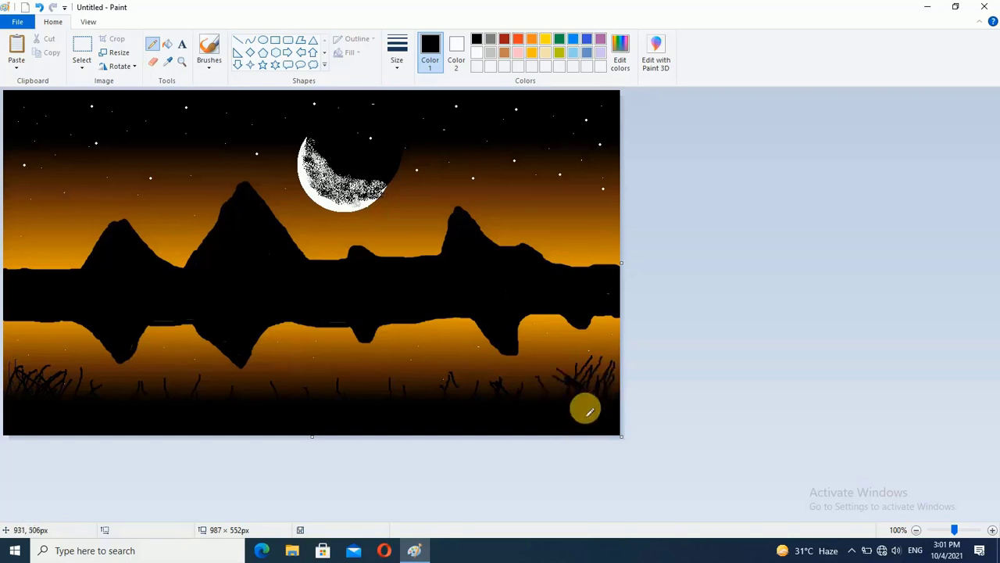
mouse_move(30, 372)
mouse_down()
mouse_move(6, 359)
mouse_move(32, 404)
mouse_move(34, 367)
mouse_move(52, 398)
mouse_move(14, 369)
mouse_move(27, 395)
mouse_move(53, 371)
mouse_move(26, 409)
mouse_move(58, 385)
mouse_move(12, 387)
mouse_move(33, 419)
mouse_move(59, 406)
mouse_up()
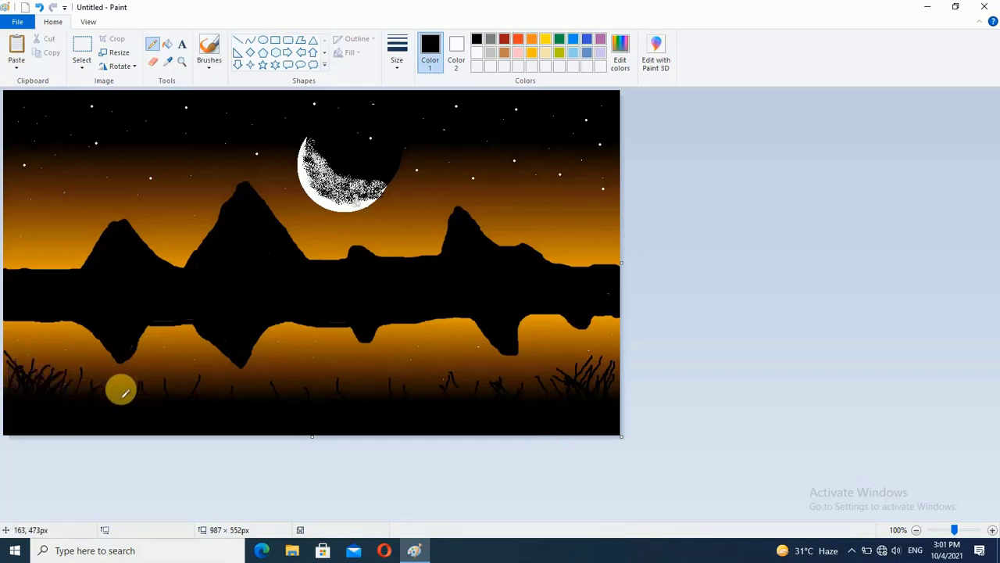
drag(116, 380, 125, 395)
mouse_move(257, 381)
mouse_down()
mouse_move(255, 417)
mouse_move(208, 401)
mouse_move(255, 415)
mouse_move(255, 385)
mouse_move(275, 411)
mouse_move(296, 393)
mouse_move(370, 411)
mouse_move(353, 390)
mouse_move(396, 407)
mouse_up()
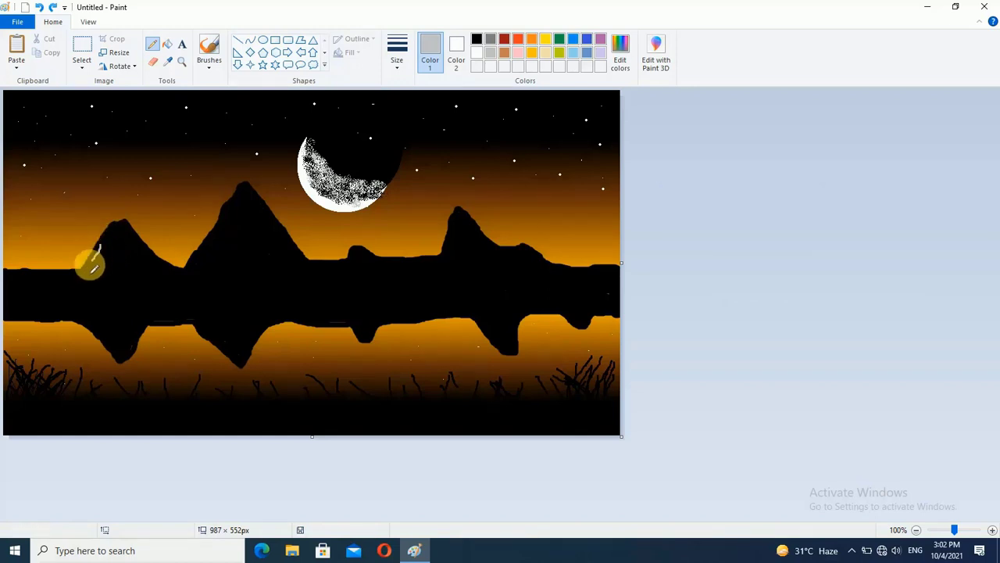
Draw short light gray Pencil highlights along both slopes and across the peak of the leftmost mountain
drag(88, 267, 114, 233)
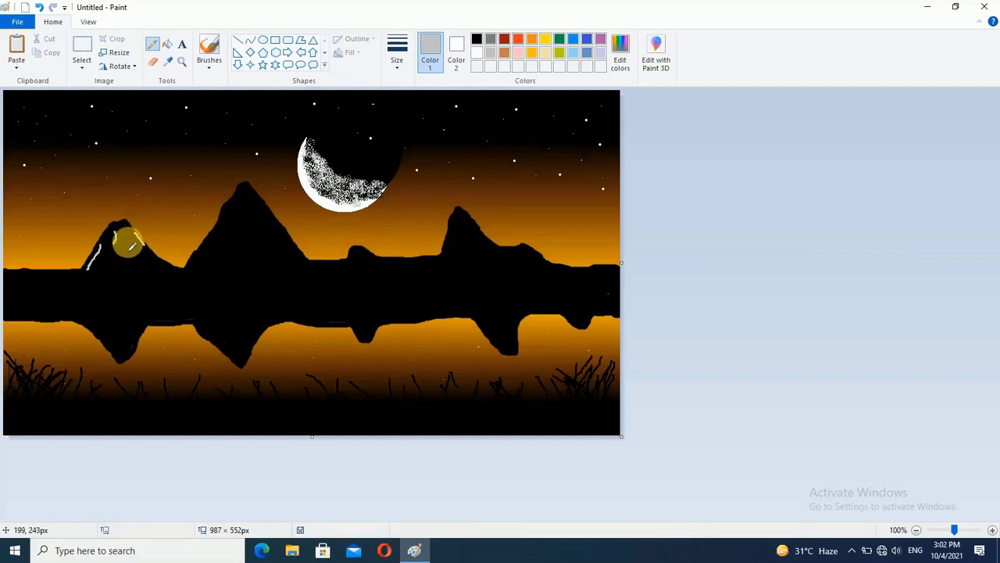
drag(141, 242, 145, 251)
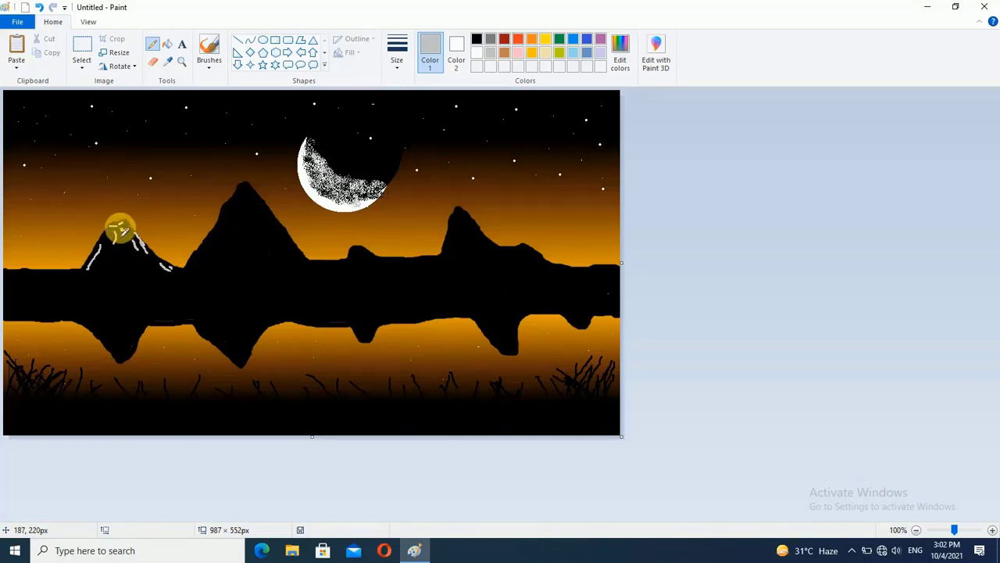
drag(106, 233, 125, 228)
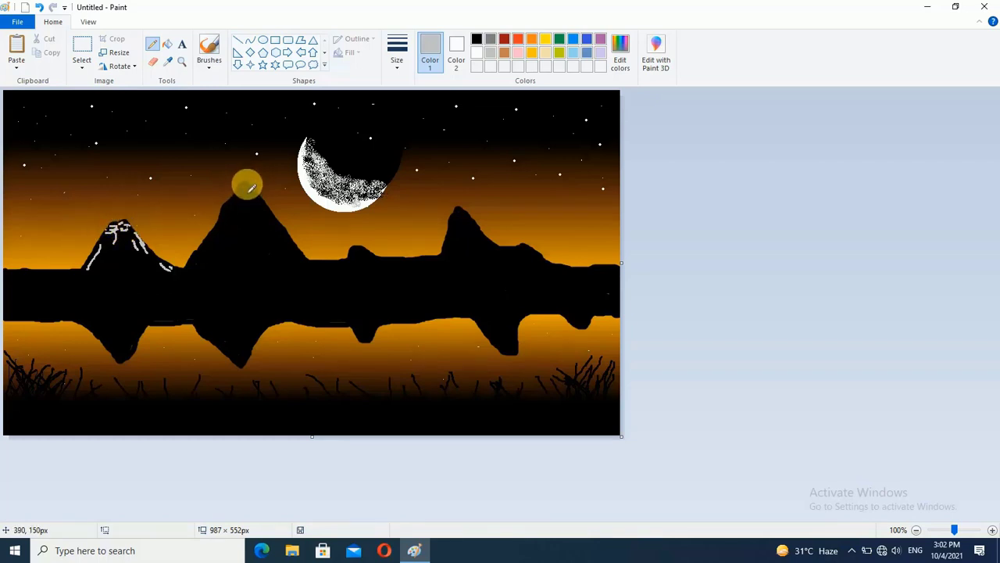
Draw light gray highlight strokes on the tallest mountain's peak and down both slopes, continuing along the ridge toward the small hill
drag(243, 190, 214, 238)
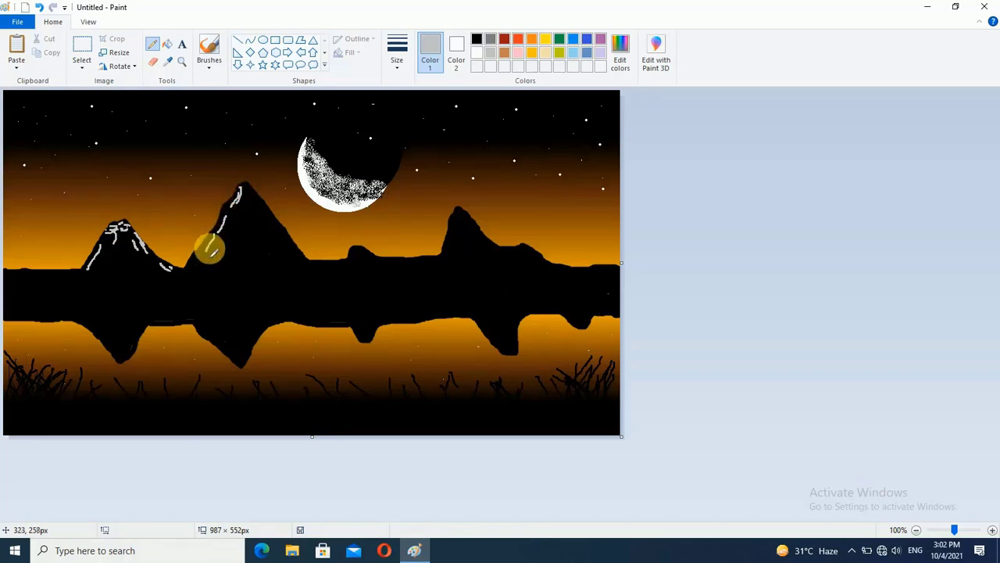
drag(214, 237, 194, 267)
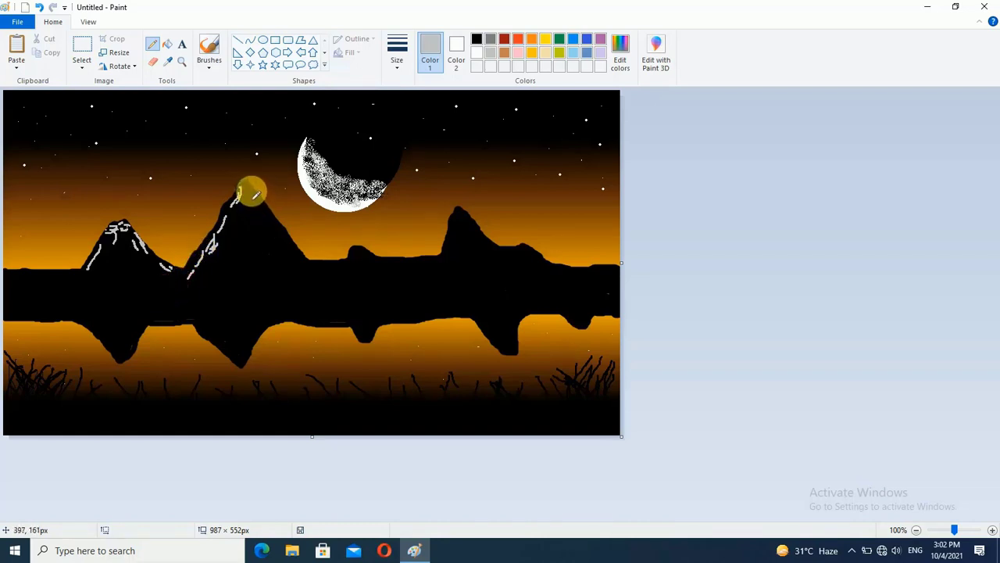
drag(247, 187, 240, 192)
mouse_move(250, 193)
mouse_down()
mouse_move(268, 231)
mouse_move(290, 242)
mouse_move(295, 270)
mouse_move(295, 262)
mouse_move(331, 278)
mouse_move(355, 274)
mouse_move(310, 268)
mouse_move(291, 250)
mouse_up()
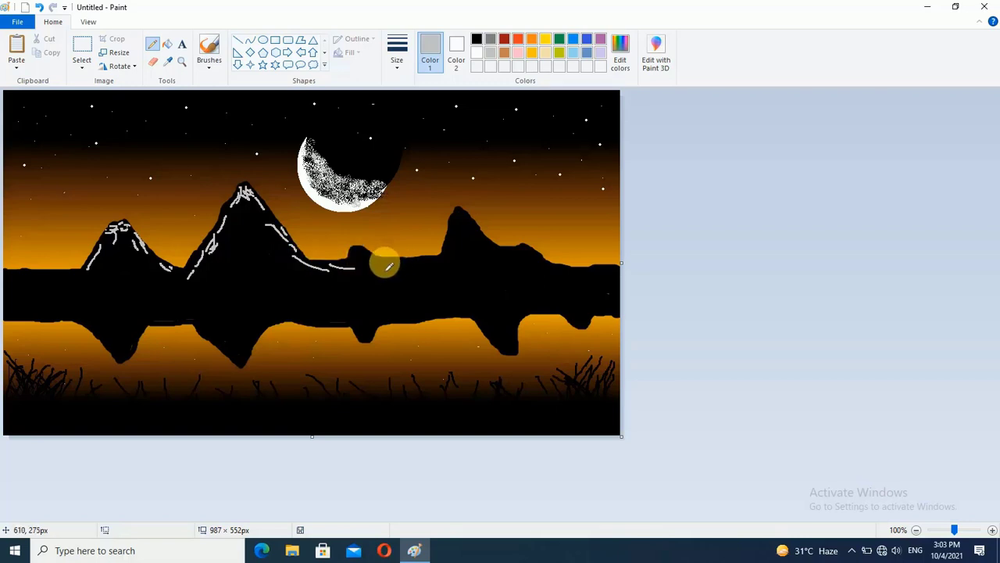
Add light gray highlights along the ridge before the right mountain, on its slopes and on the low land at both canvas edges
drag(388, 266, 451, 264)
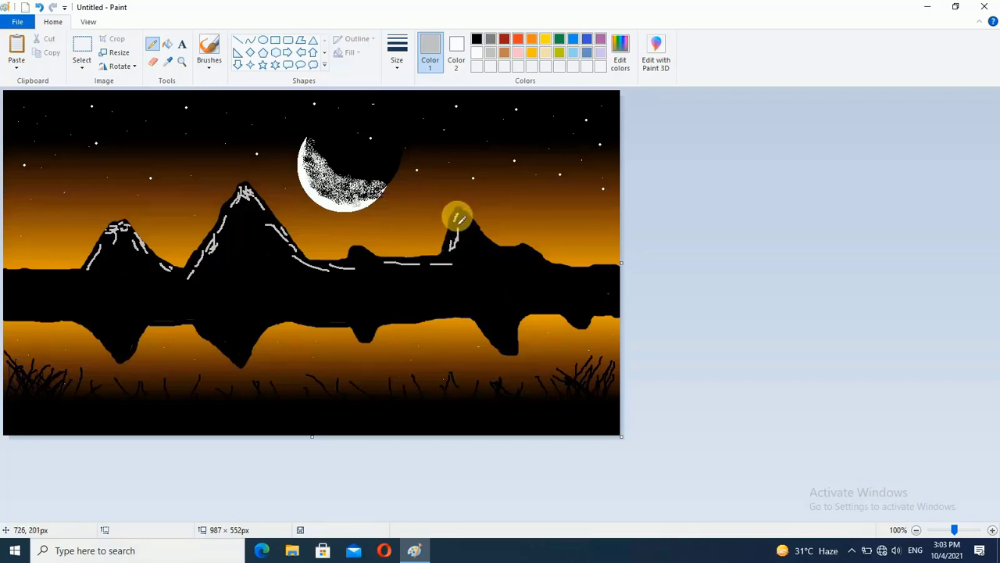
drag(471, 222, 478, 235)
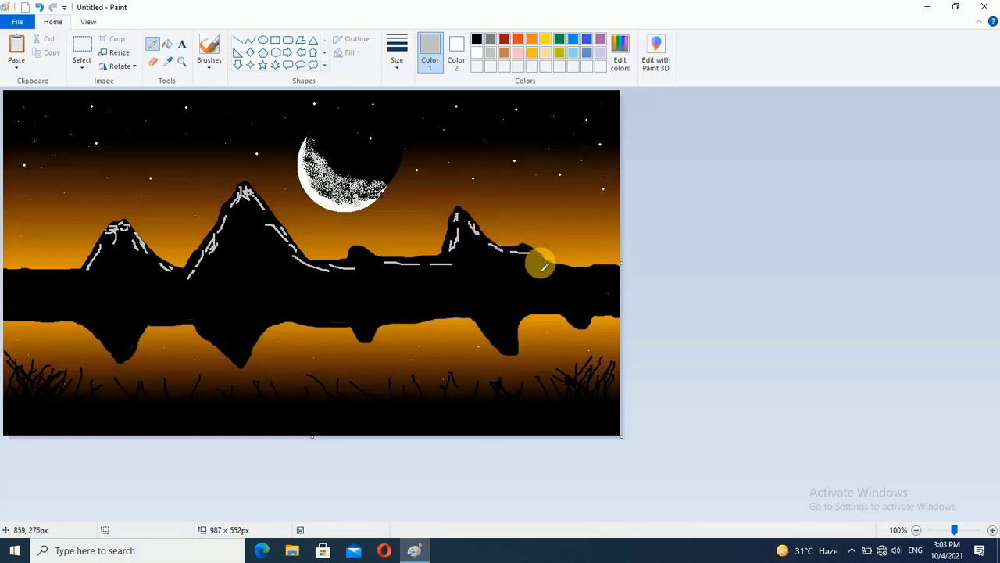
drag(552, 266, 592, 275)
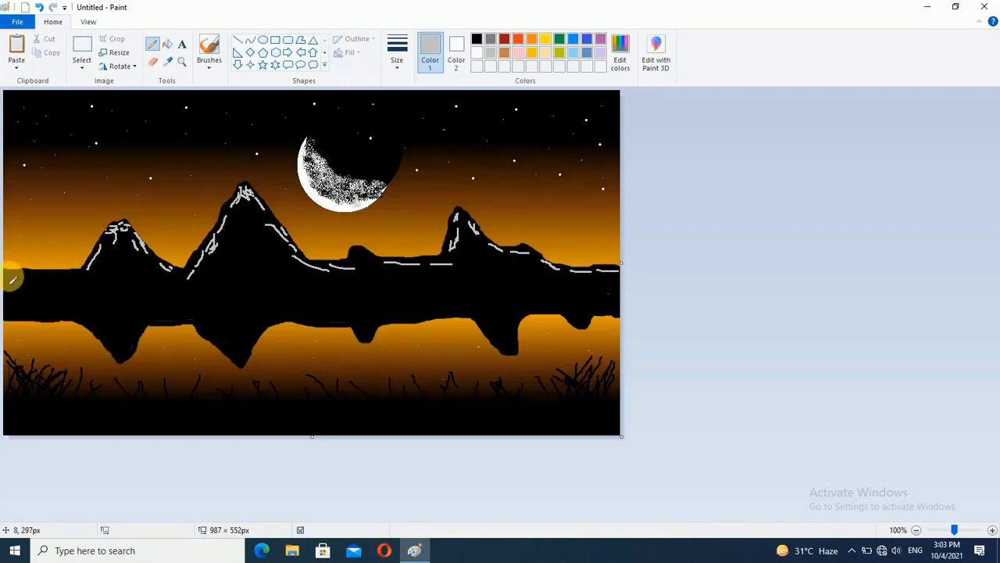
drag(12, 281, 78, 277)
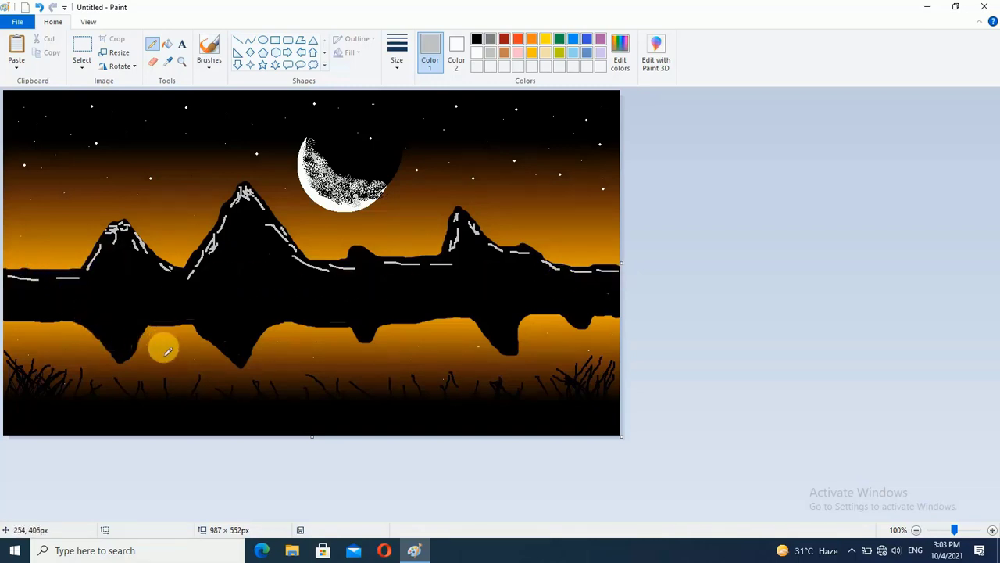
Draw short light gray highlight strokes along the edges of the mountain reflections and on the water just below the shoreline
drag(146, 340, 176, 342)
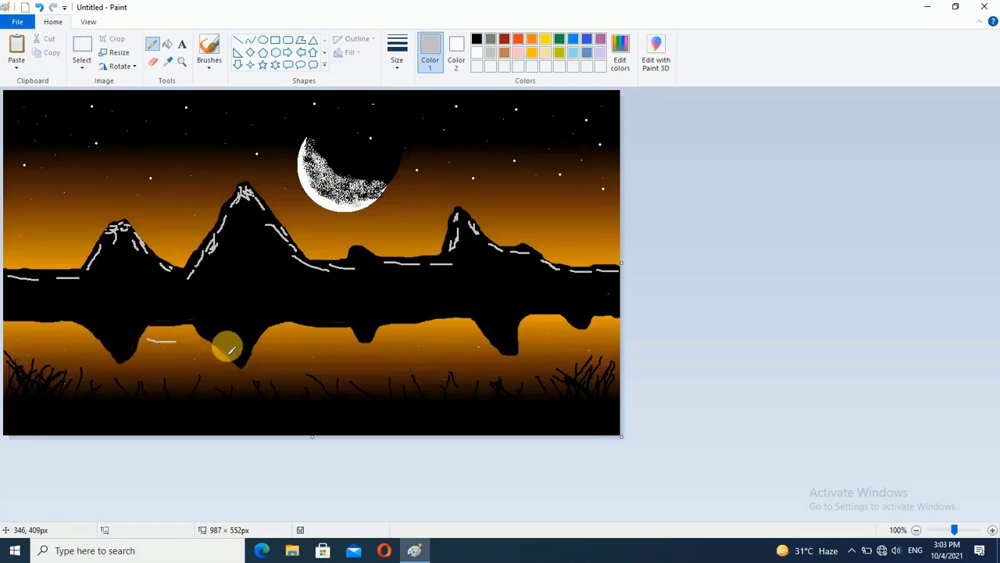
drag(314, 331, 332, 332)
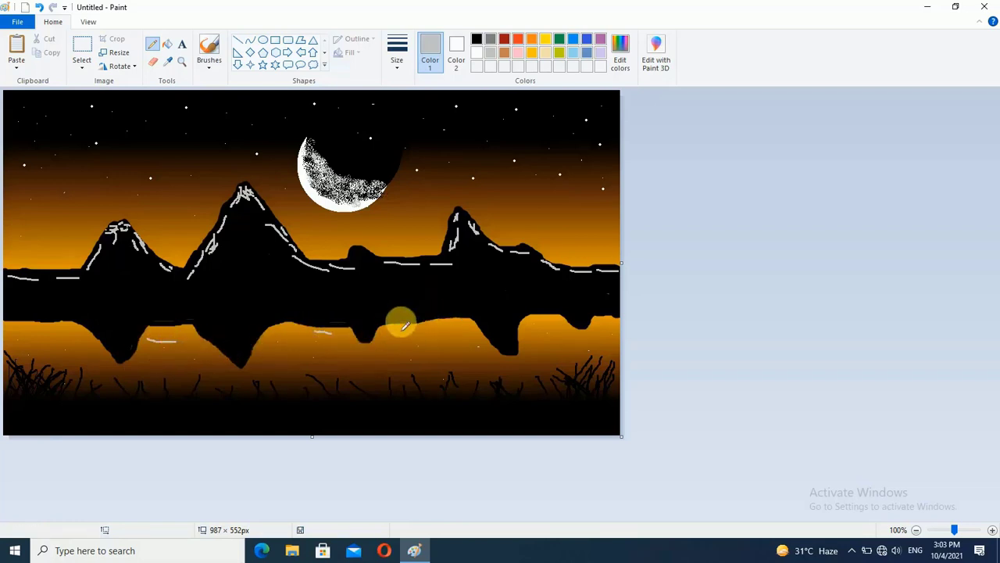
drag(29, 332, 76, 332)
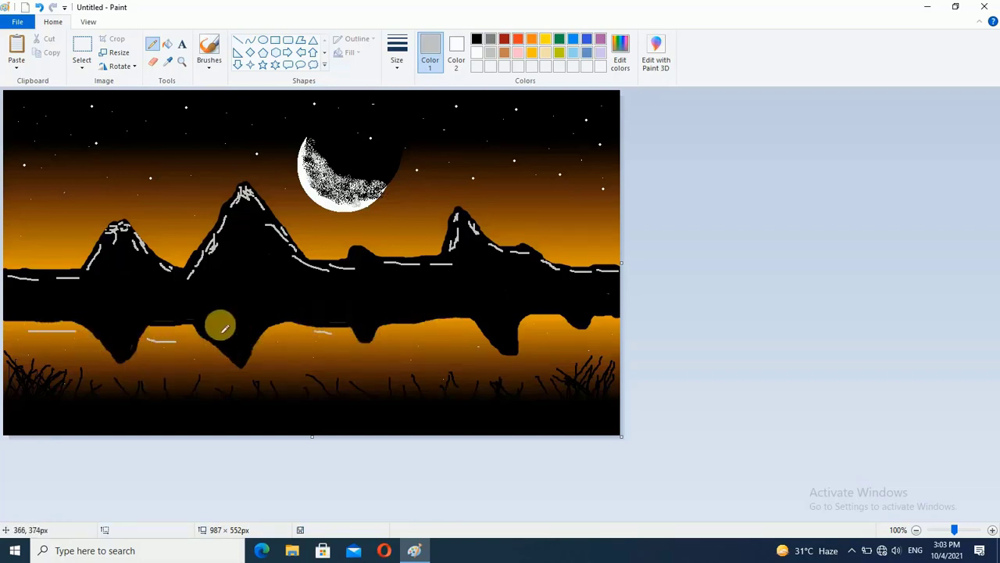
mouse_move(211, 336)
mouse_down()
mouse_move(243, 348)
mouse_move(258, 342)
mouse_up()
drag(133, 326, 130, 341)
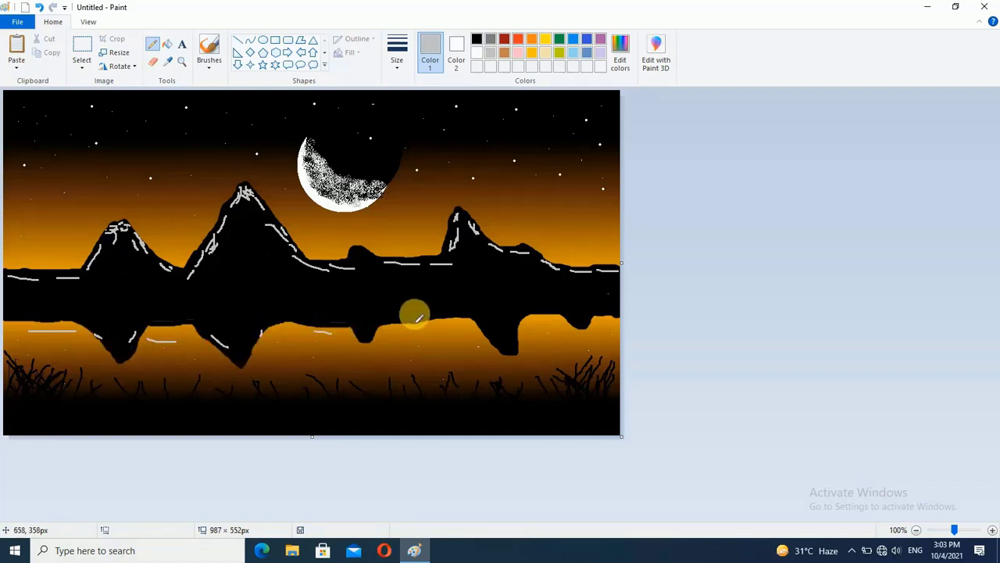
drag(397, 319, 462, 314)
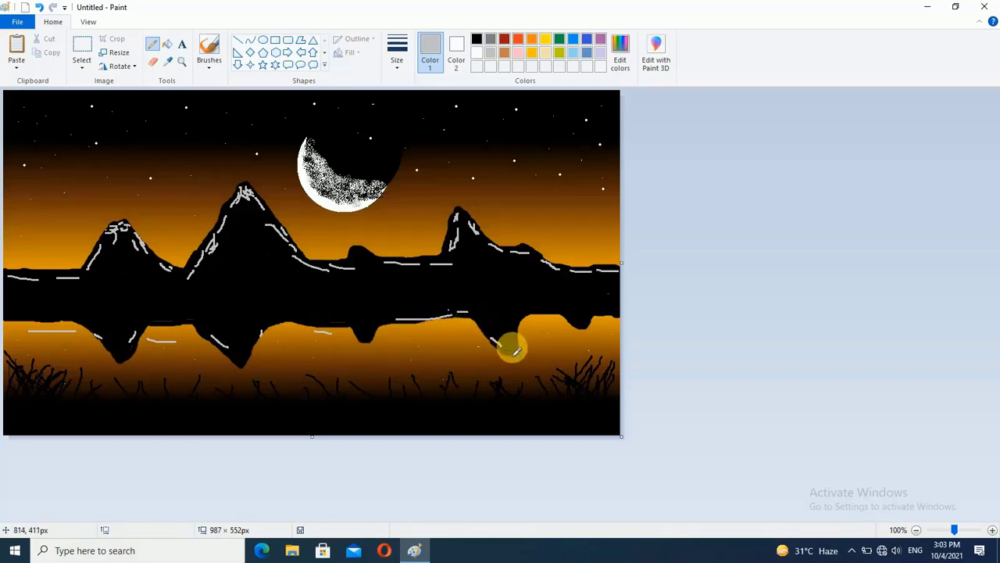
drag(537, 311, 552, 311)
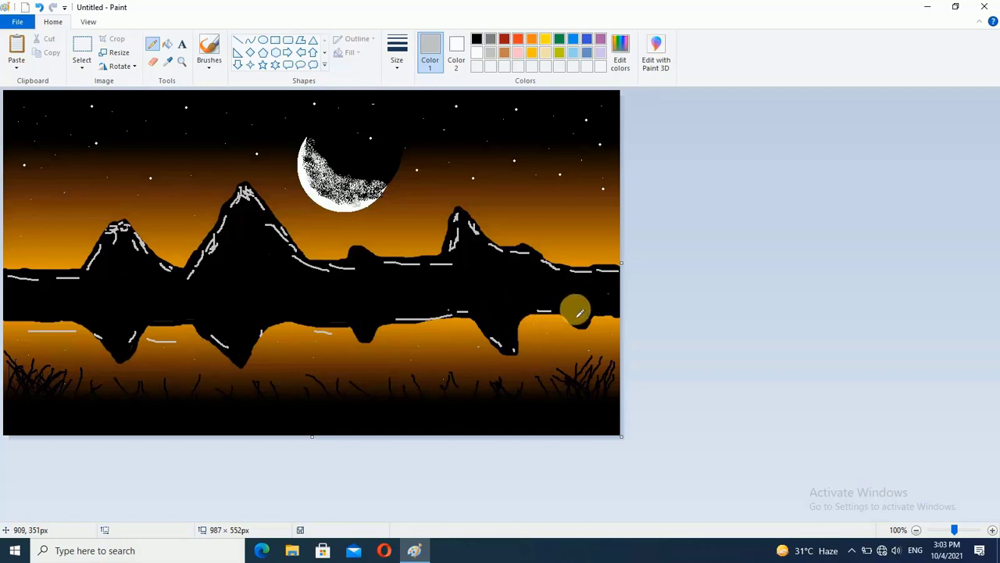
Draw a horizontal light gray line about 986 px long across the black band between mountains and reflections, at the thinnest size
click(238, 40)
drag(5, 297, 622, 297)
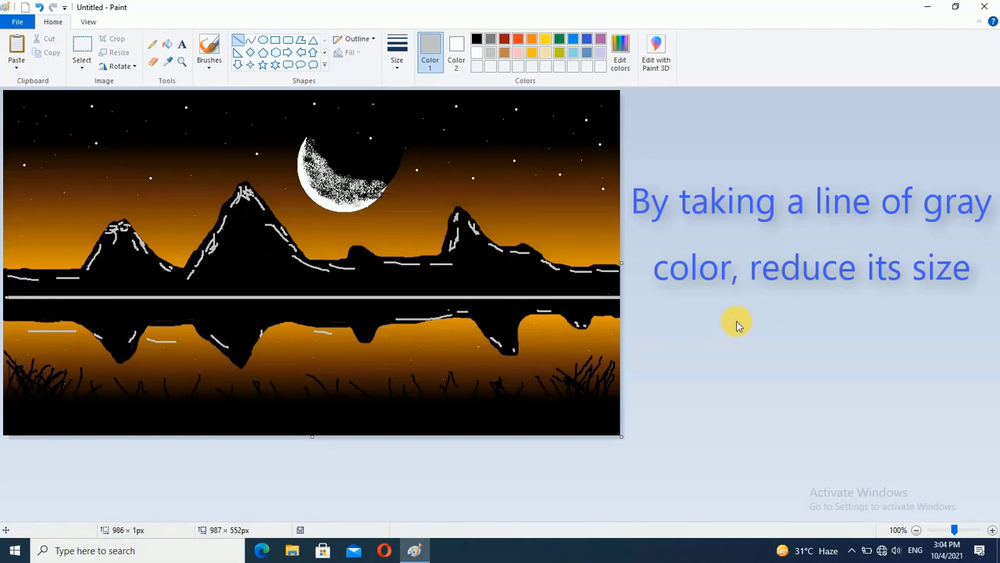
click(395, 61)
click(400, 91)
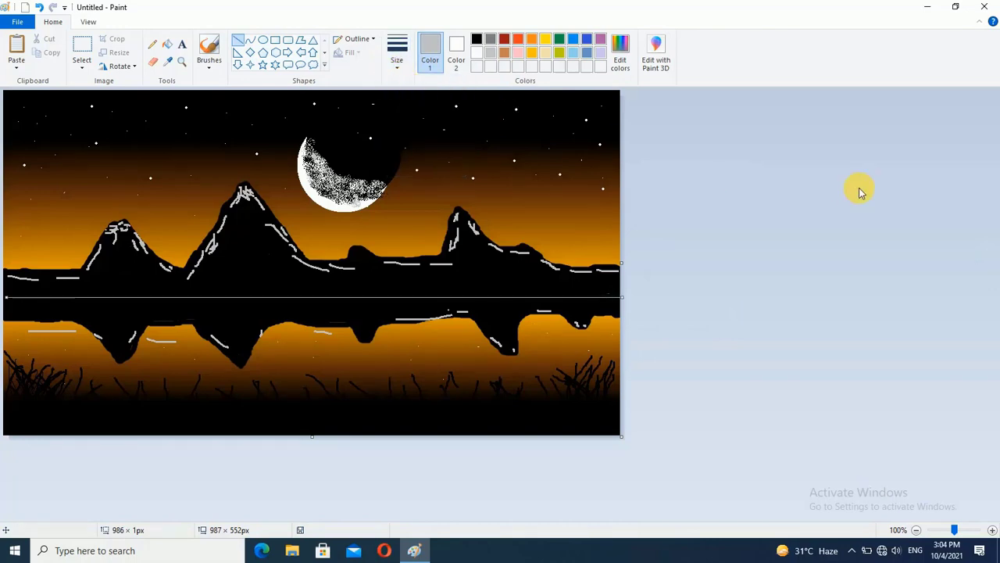